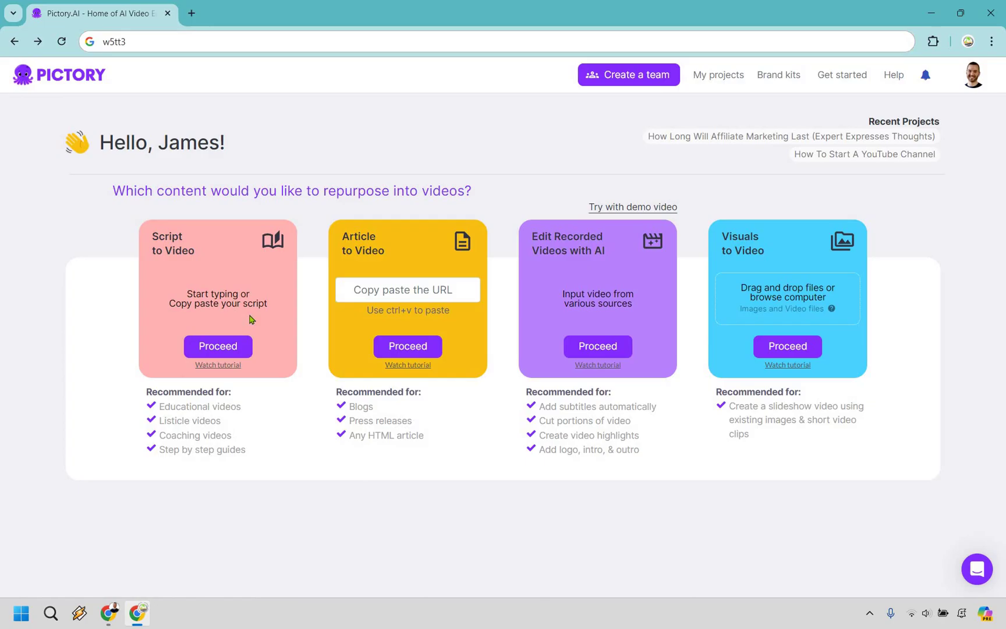
- Start a Script to Video project from the Pictory home page
{"action": "left_click", "coordinate": [231, 346]}
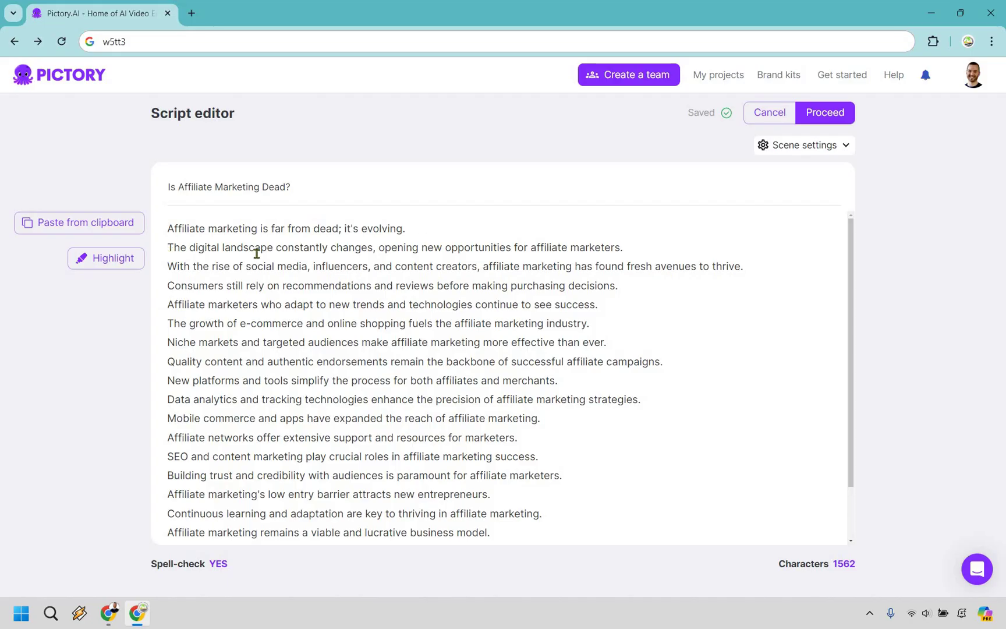
- Merge the first three sentences onto one line, then put each back on its own line
{"action": "key", "text": "BackSpace"}
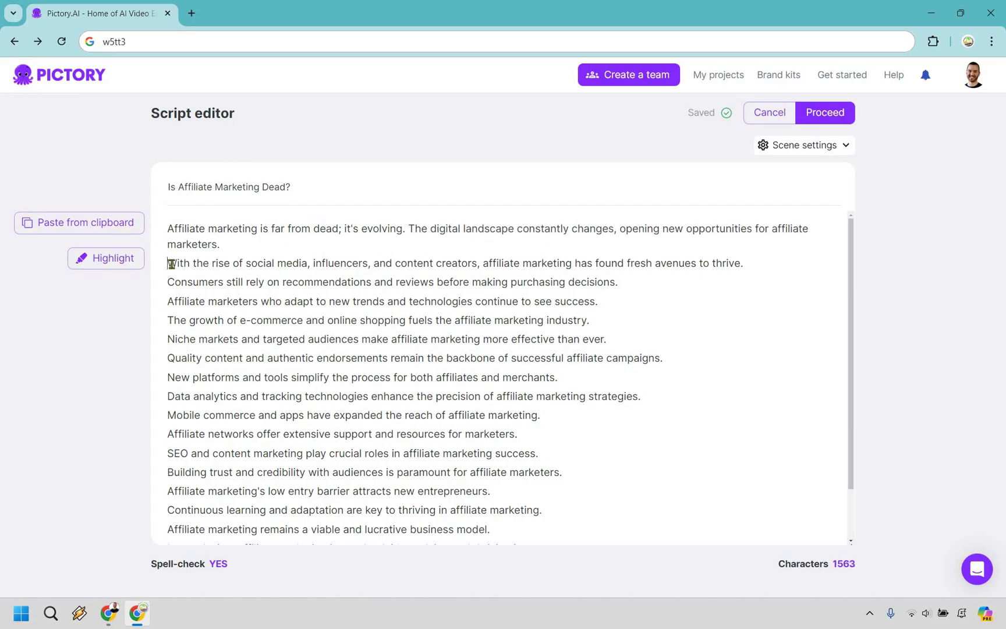
{"action": "key", "text": "BackSpace"}
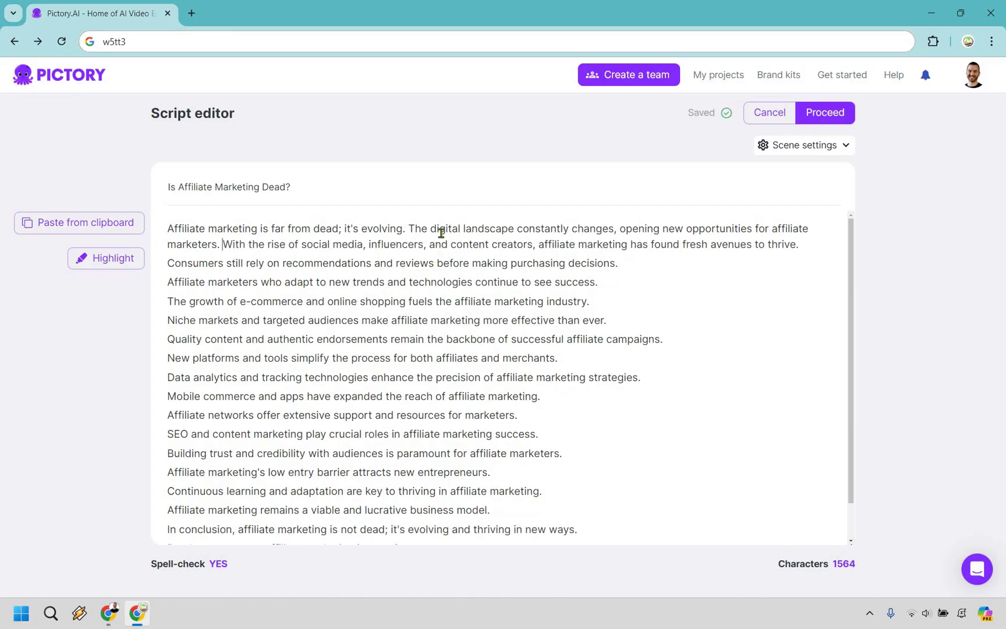
{"action": "key", "text": "BackSpace"}
{"action": "key", "text": "Return"}
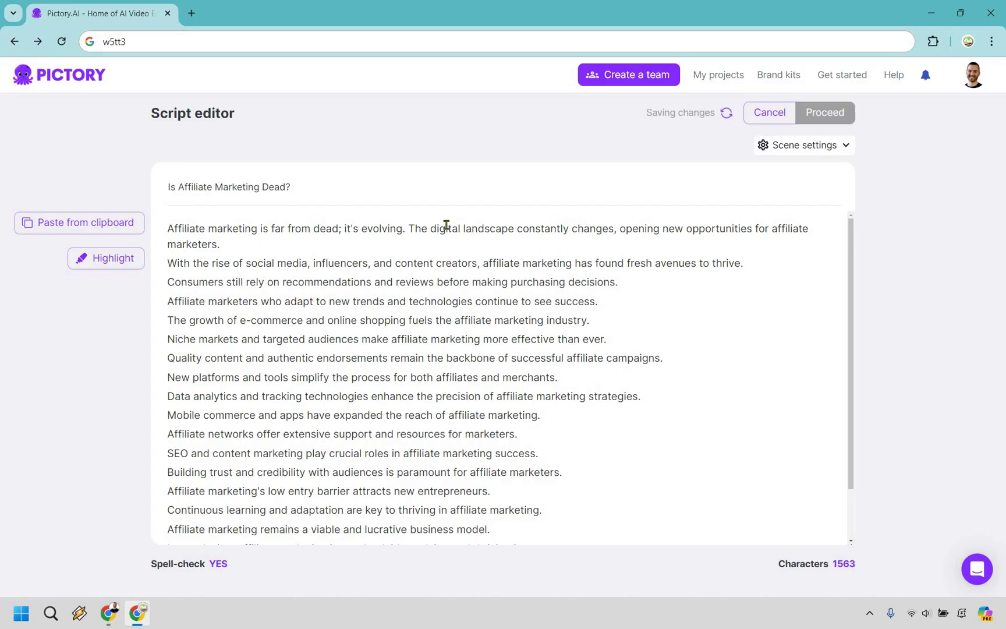
{"action": "key", "text": "BackSpace"}
{"action": "key", "text": "Return"}
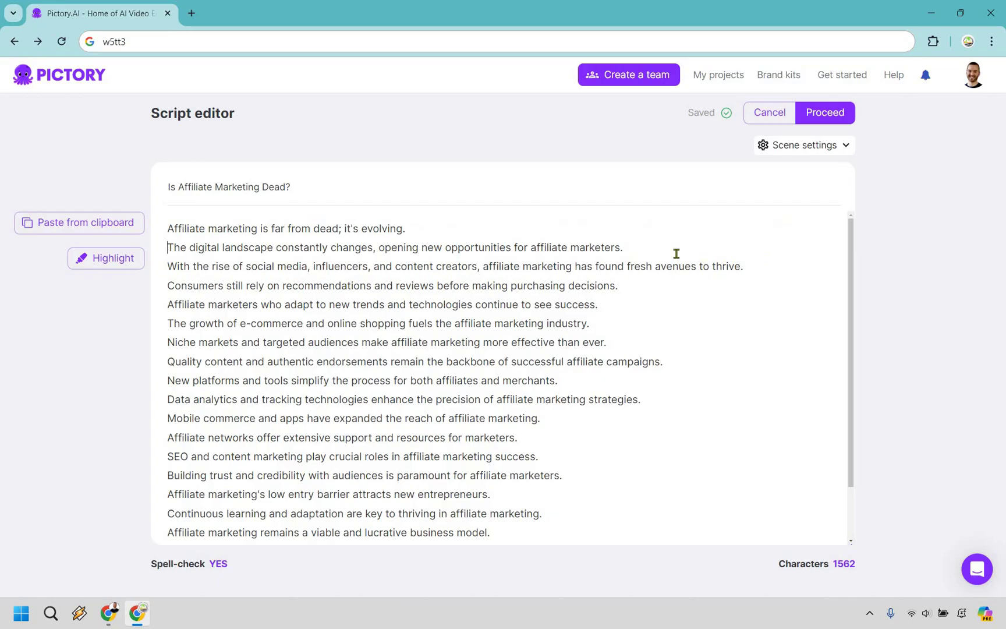
- Select and deselect the opening, third and fourth sentences, then open the scene-split settings
{"action": "key", "text": "shift+Up"}
{"action": "key", "text": "shift+Down"}
{"action": "key", "text": "shift+Down"}
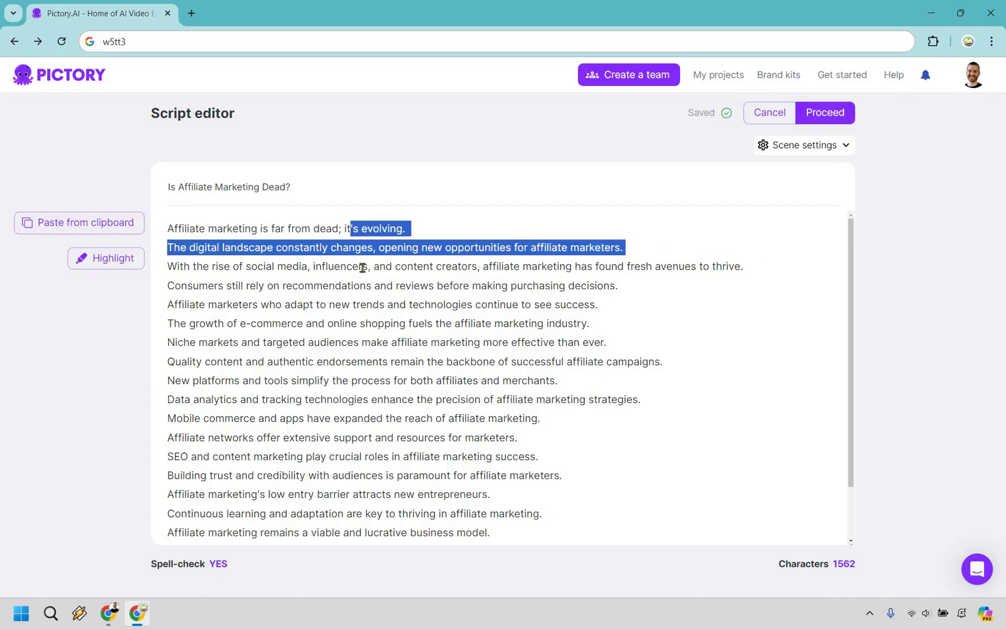
{"action": "left_click", "coordinate": [362, 269]}
{"action": "key", "text": "shift+End"}
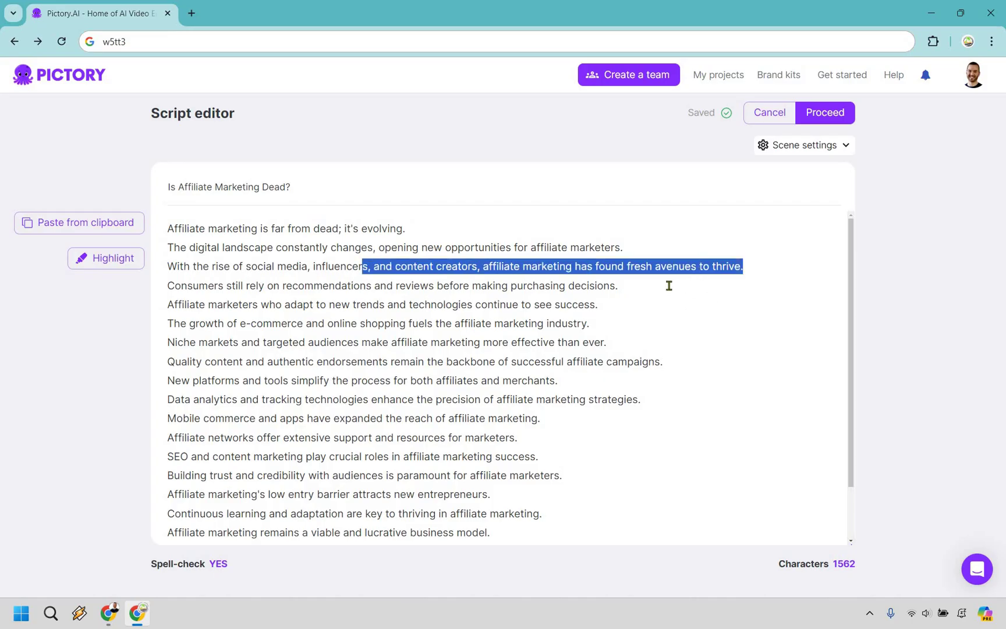
{"action": "left_click", "coordinate": [669, 286]}
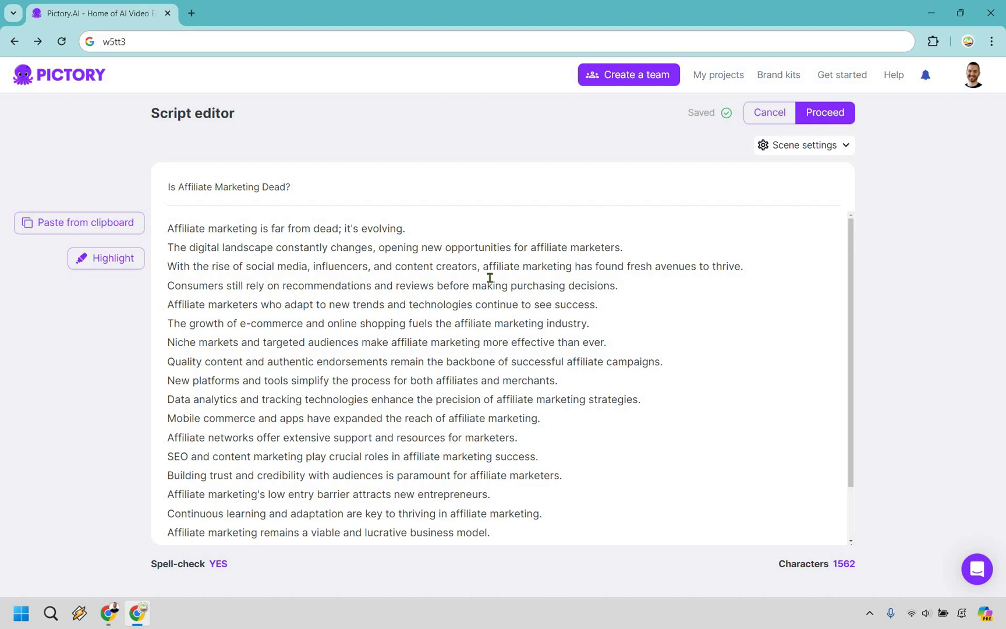
{"action": "key", "text": "ctrl+shift+Left"}
{"action": "key", "text": "ctrl+shift+Left"}
{"action": "left_click_drag", "start_coordinate": [166, 283], "coordinate": [163, 284]}
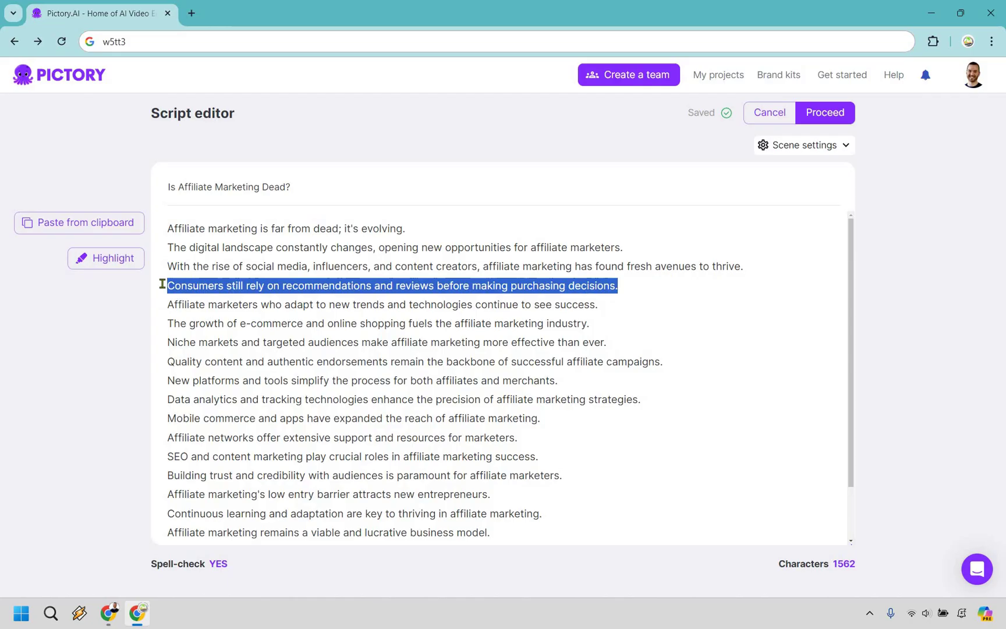
{"action": "left_click", "coordinate": [656, 286]}
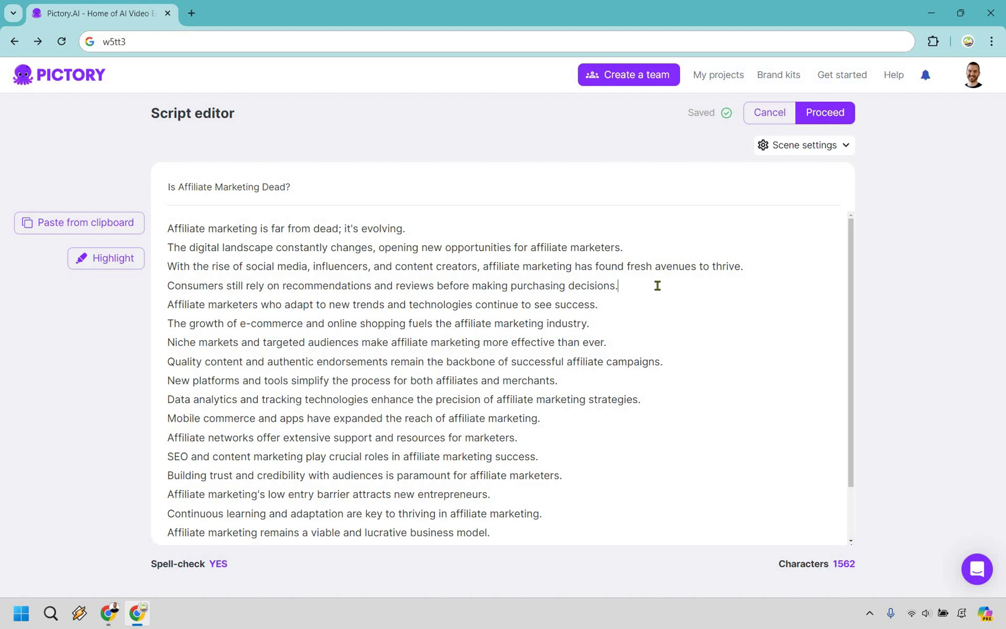
{"action": "scroll", "coordinate": [606, 346], "scroll_direction": "down", "scroll_amount": 2}
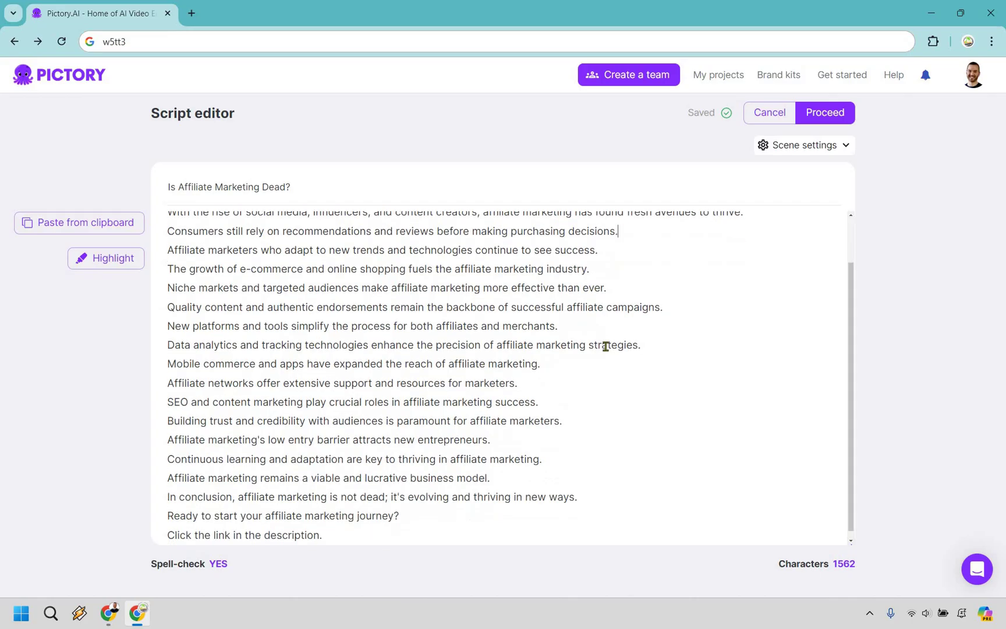
{"action": "scroll", "coordinate": [606, 346], "scroll_direction": "down", "scroll_amount": 1}
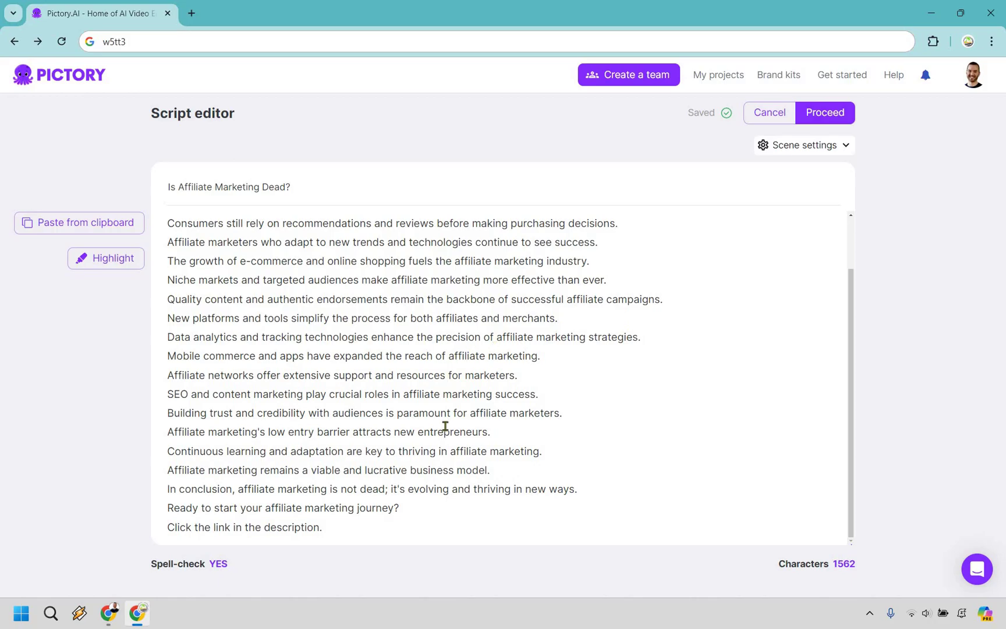
{"action": "scroll", "coordinate": [445, 425], "scroll_direction": "up", "scroll_amount": 2}
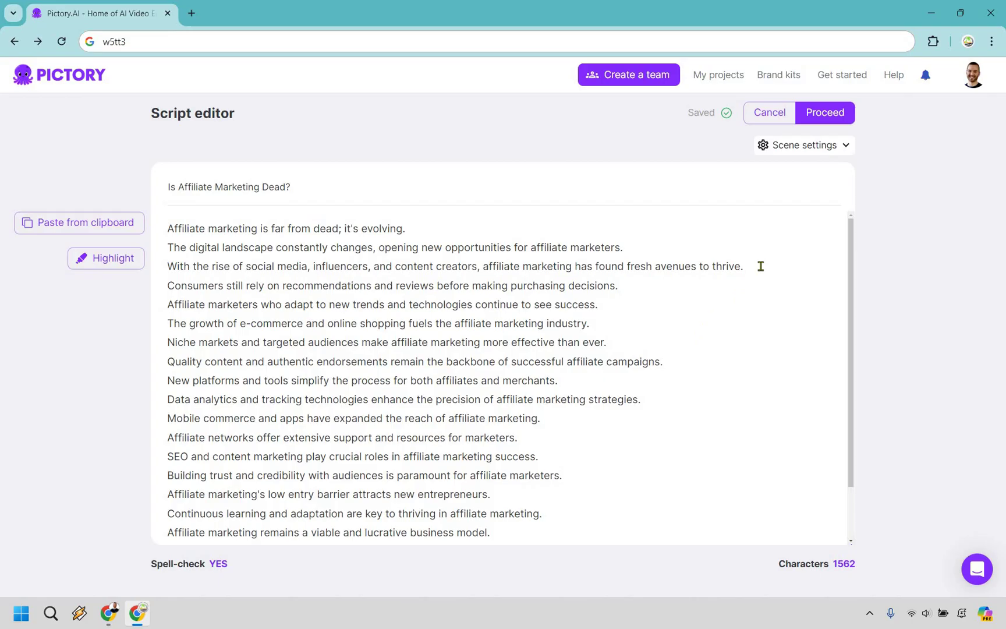
{"action": "left_click", "coordinate": [829, 143]}
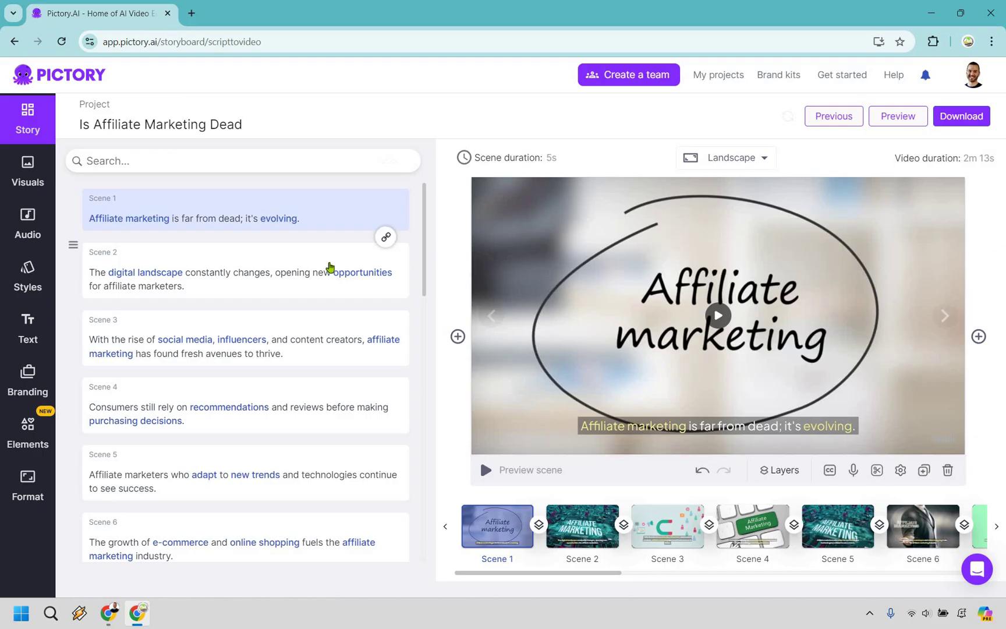
- Step through Scenes 2–15 in the preview and play Scene 15
{"action": "left_click", "coordinate": [331, 267]}
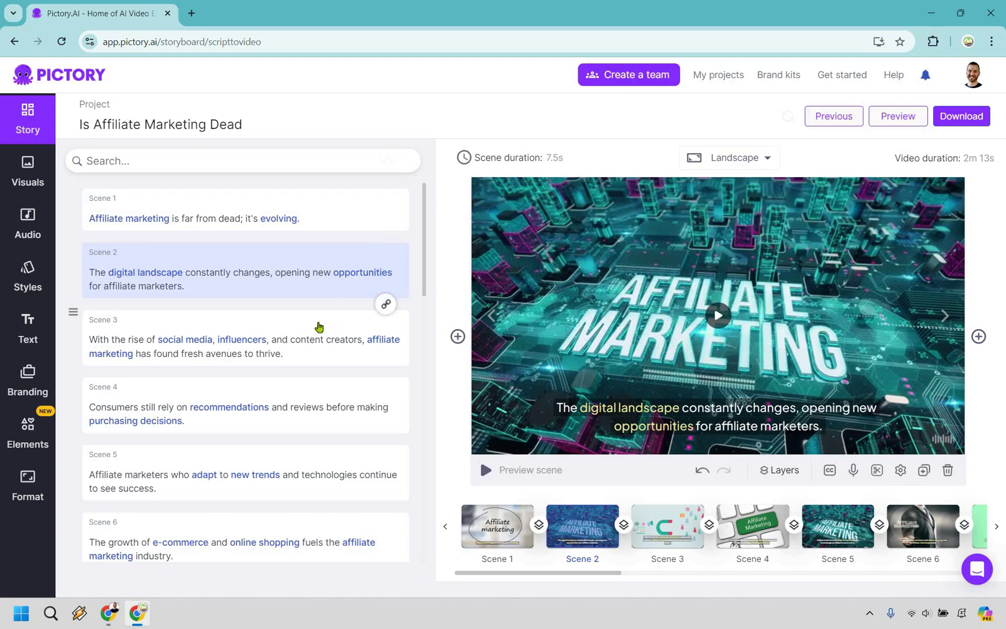
{"action": "left_click", "coordinate": [319, 329]}
{"action": "scroll", "coordinate": [333, 339], "scroll_direction": "down", "scroll_amount": 1}
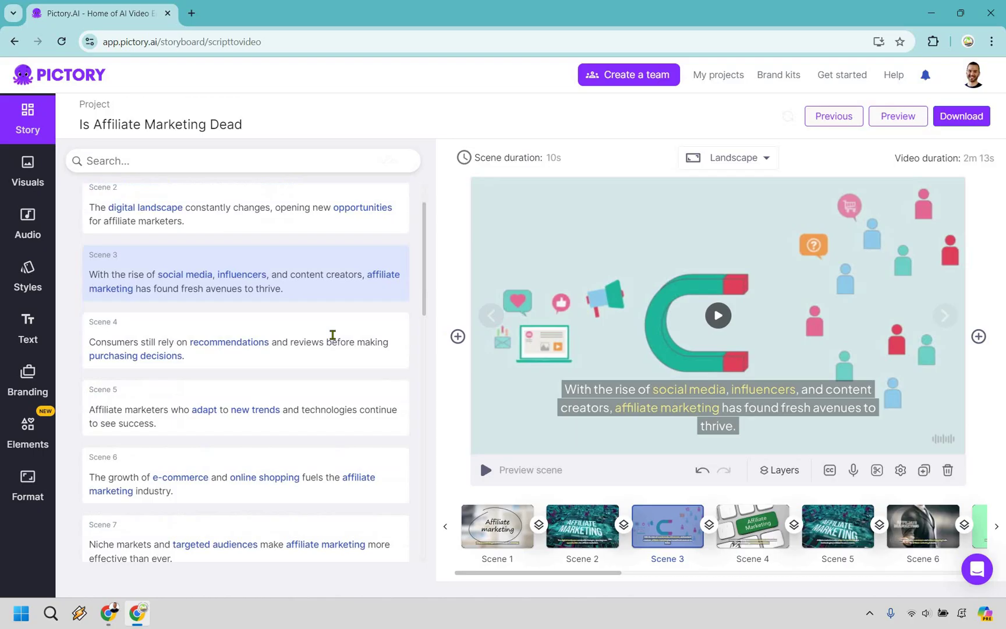
{"action": "left_click", "coordinate": [331, 338]}
{"action": "scroll", "coordinate": [338, 338], "scroll_direction": "down", "scroll_amount": 1}
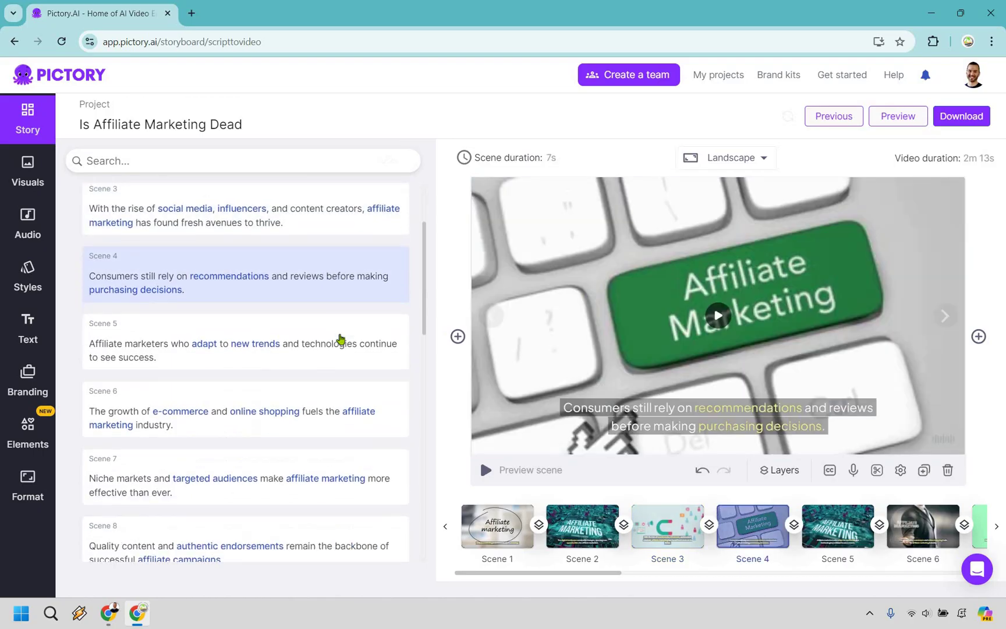
{"action": "left_click", "coordinate": [337, 338]}
{"action": "scroll", "coordinate": [311, 279], "scroll_direction": "down", "scroll_amount": 1}
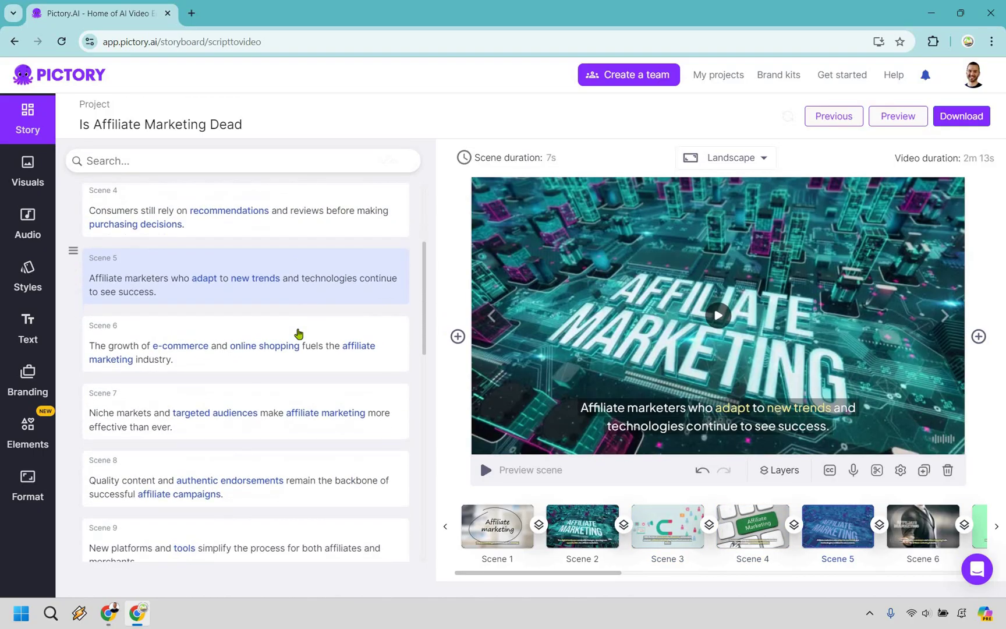
{"action": "left_click", "coordinate": [299, 333]}
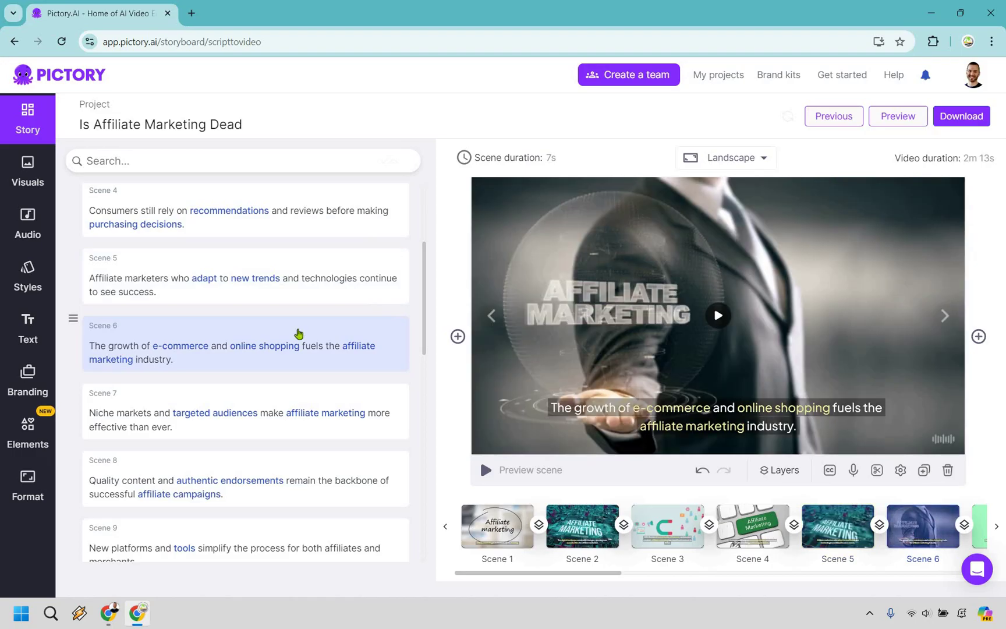
{"action": "scroll", "coordinate": [299, 334], "scroll_direction": "down", "scroll_amount": 1}
{"action": "left_click", "coordinate": [298, 338]}
{"action": "scroll", "coordinate": [297, 337], "scroll_direction": "down", "scroll_amount": 1}
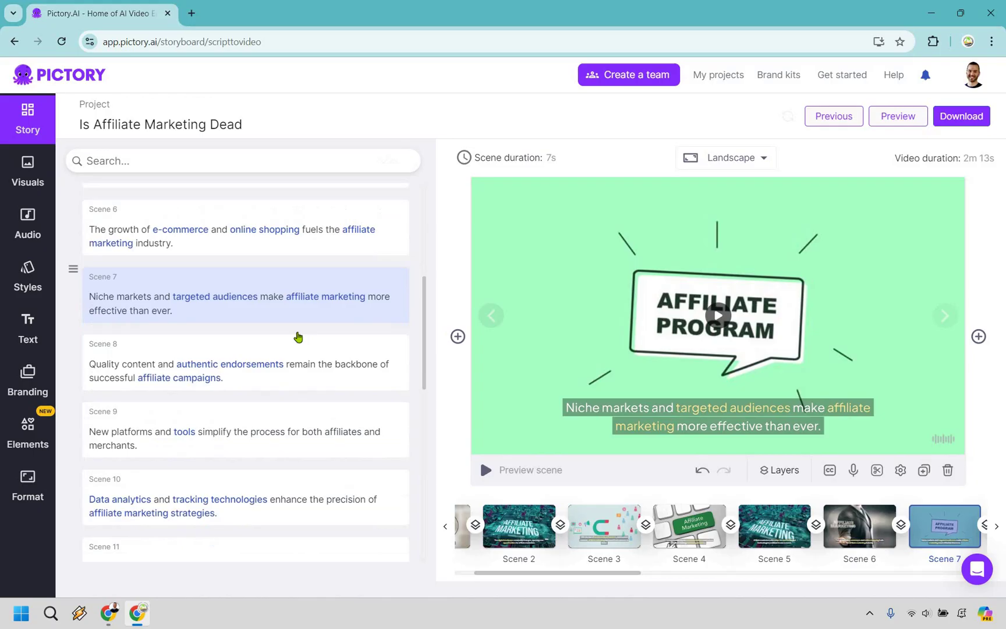
{"action": "left_click", "coordinate": [298, 337]}
{"action": "scroll", "coordinate": [298, 337], "scroll_direction": "down", "scroll_amount": 1}
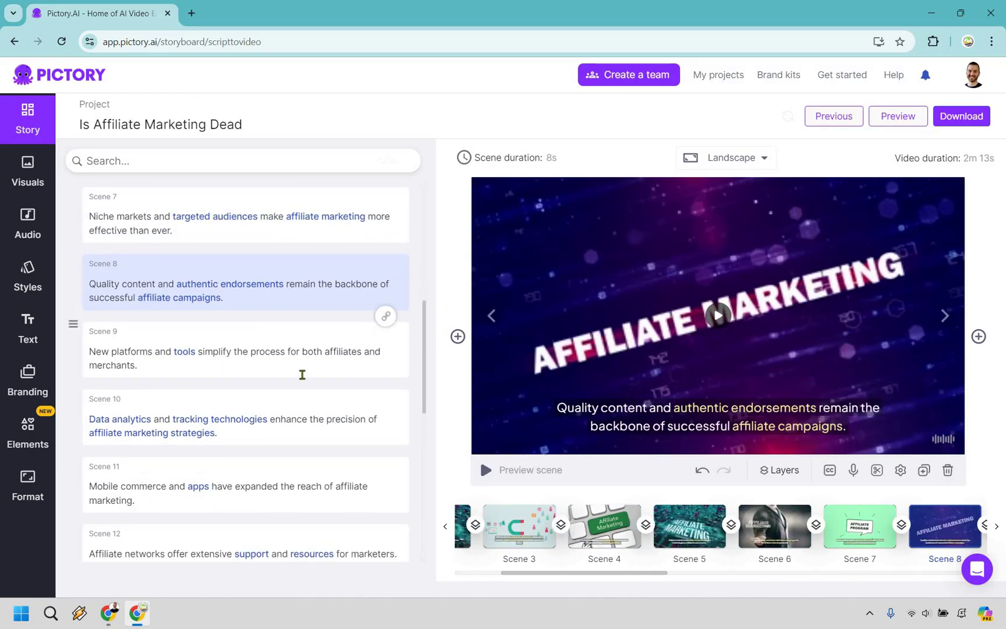
{"action": "left_click", "coordinate": [301, 371]}
{"action": "left_click", "coordinate": [297, 379]}
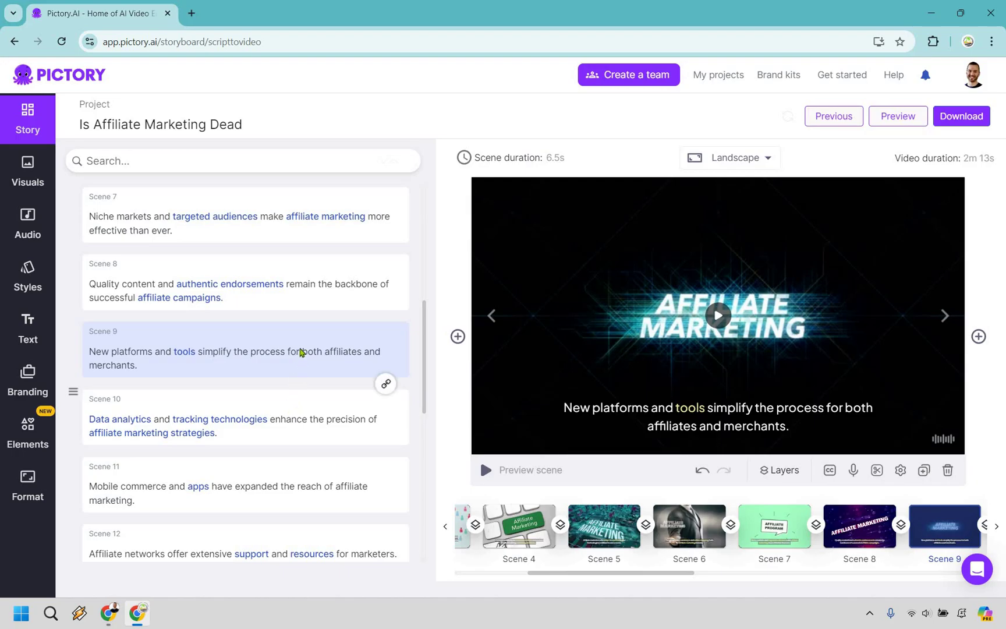
{"action": "scroll", "coordinate": [304, 353], "scroll_direction": "down", "scroll_amount": 2}
{"action": "left_click", "coordinate": [304, 351]}
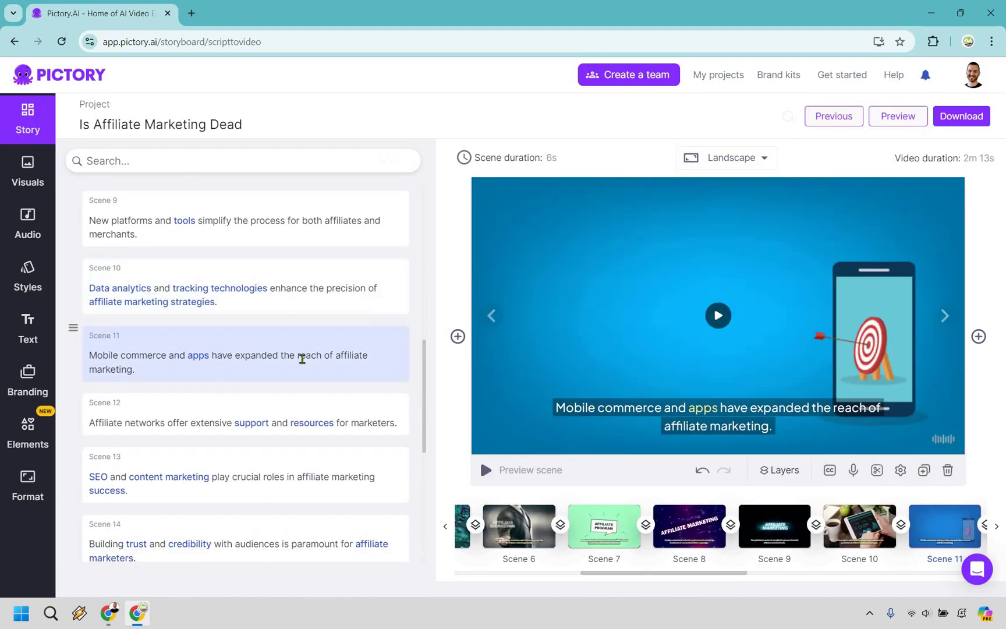
{"action": "scroll", "coordinate": [317, 346], "scroll_direction": "down", "scroll_amount": 1}
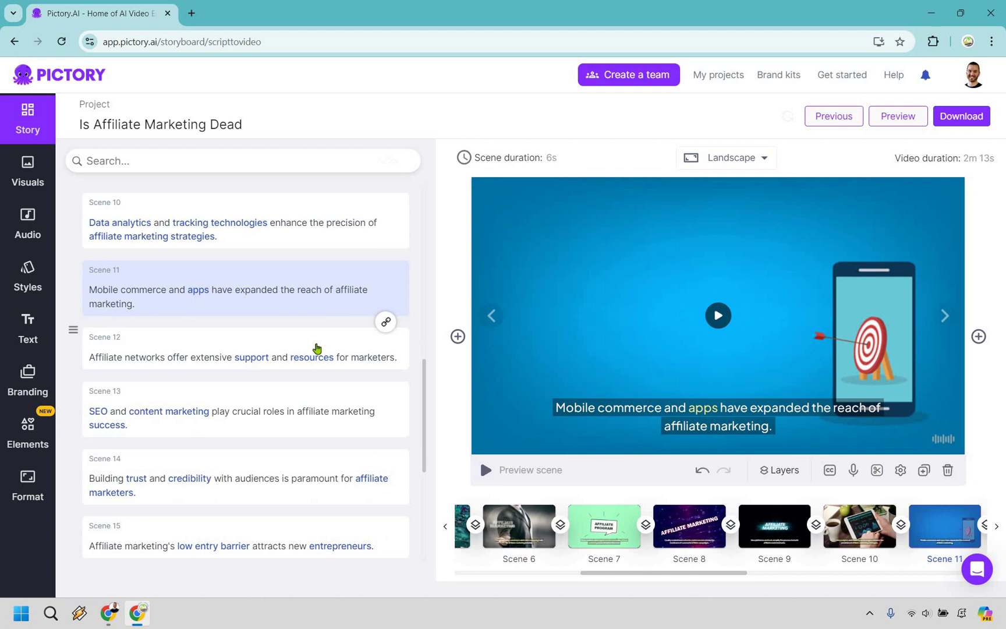
{"action": "left_click", "coordinate": [316, 350]}
{"action": "scroll", "coordinate": [310, 344], "scroll_direction": "down", "scroll_amount": 1}
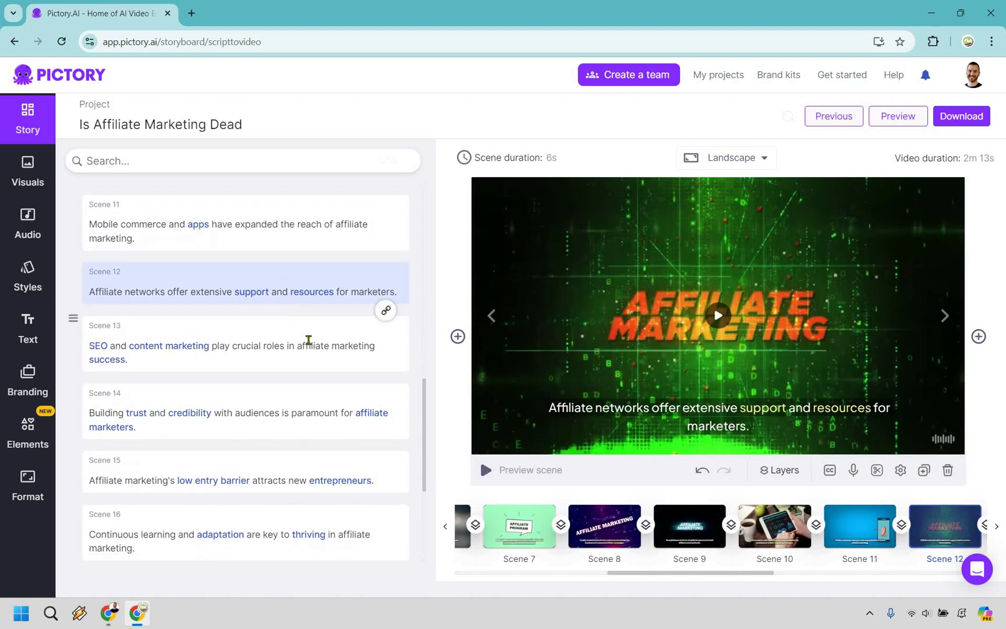
{"action": "left_click", "coordinate": [309, 341]}
{"action": "scroll", "coordinate": [303, 300], "scroll_direction": "down", "scroll_amount": 1}
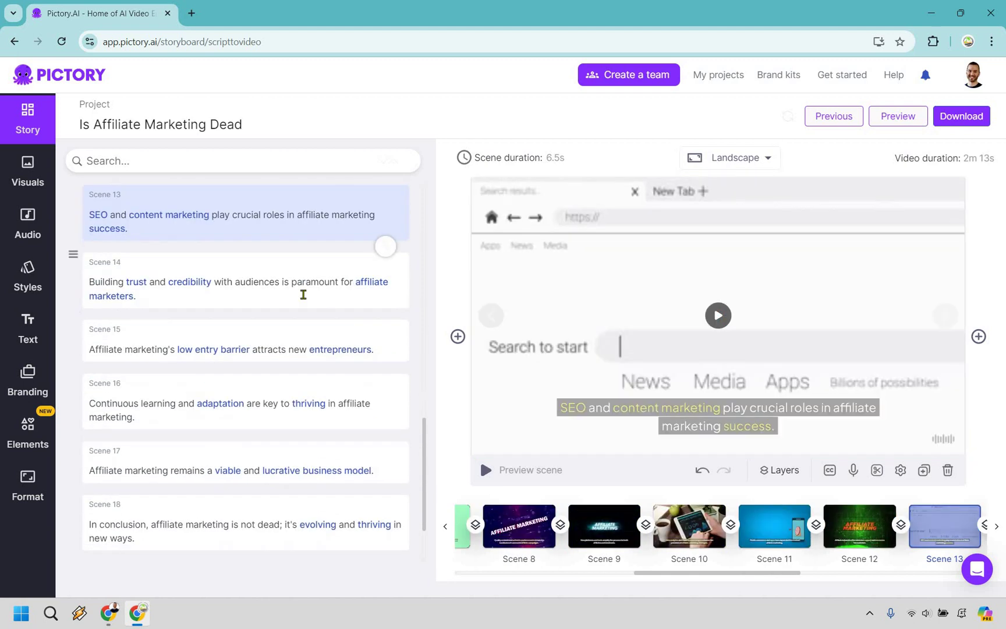
{"action": "left_click", "coordinate": [307, 293]}
{"action": "scroll", "coordinate": [293, 259], "scroll_direction": "down", "scroll_amount": 1}
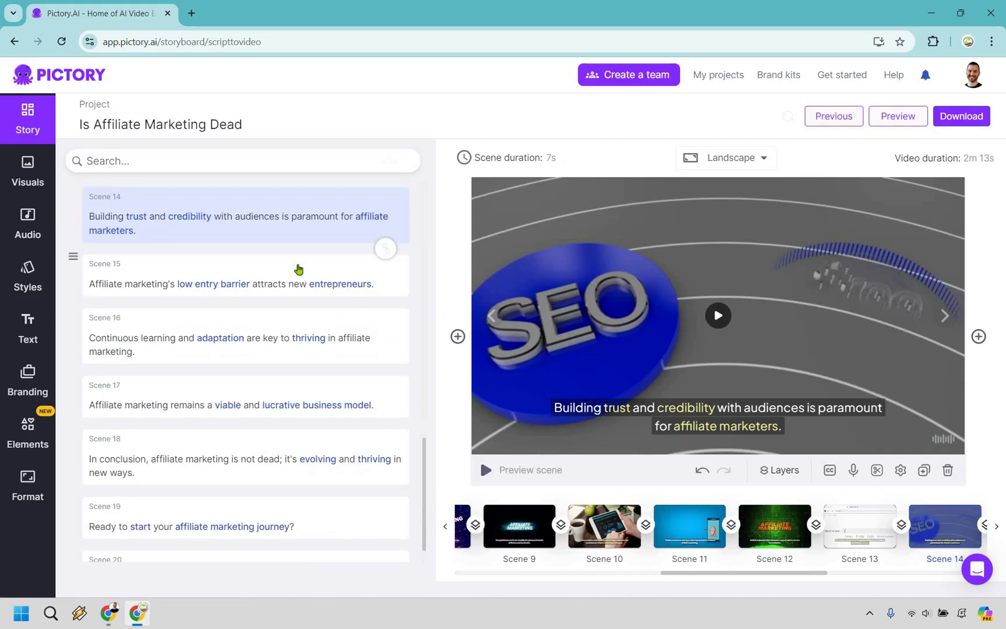
{"action": "left_click", "coordinate": [299, 269]}
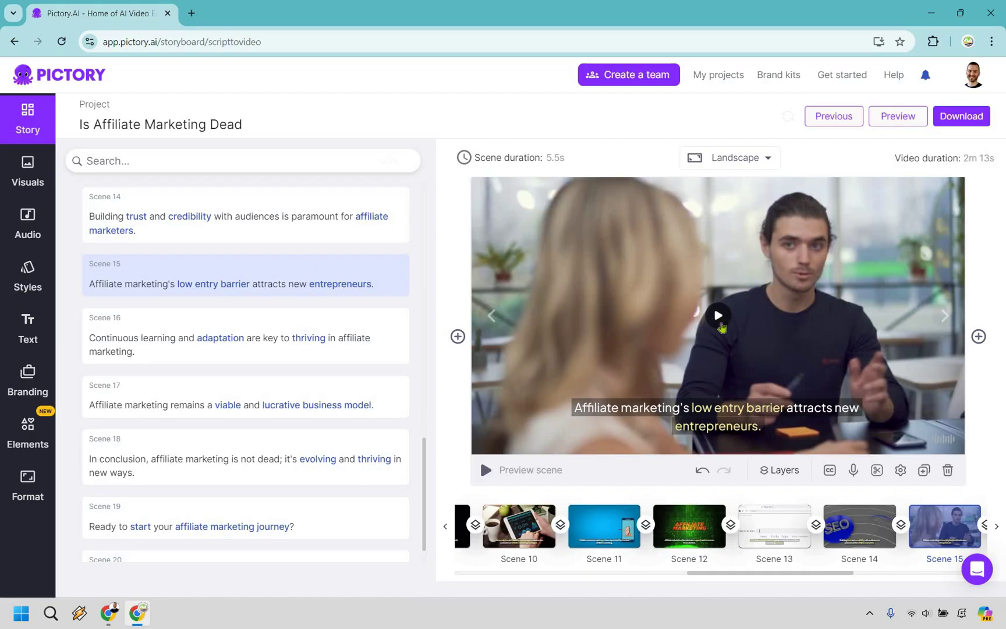
{"action": "left_click", "coordinate": [722, 327]}
- Review Scenes 16–20, play Scene 20, then return to Scenes 3 and 2
{"action": "left_click", "coordinate": [315, 338]}
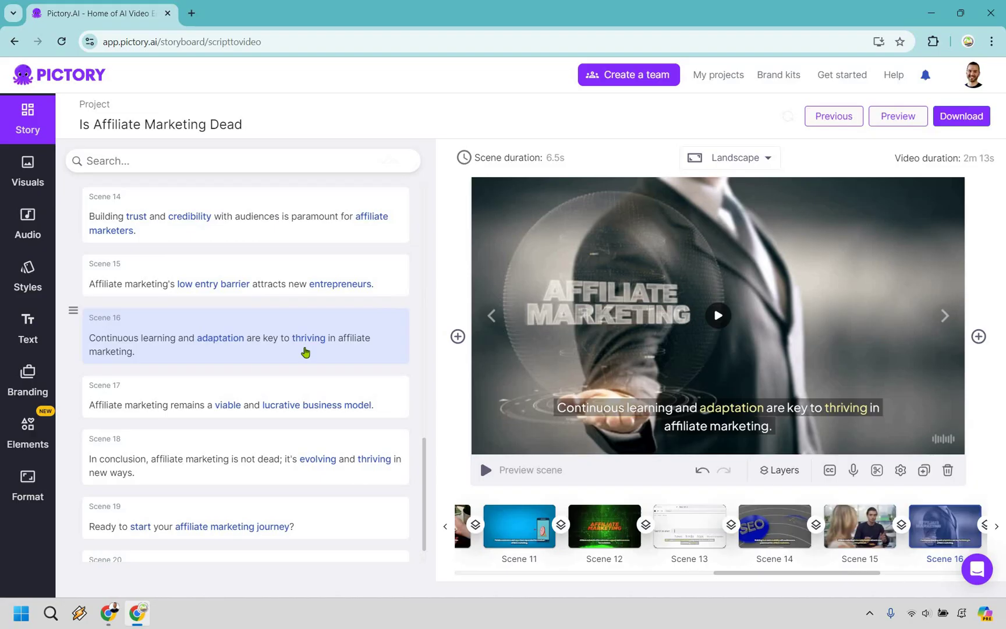
{"action": "scroll", "coordinate": [304, 351], "scroll_direction": "down", "scroll_amount": 1}
{"action": "left_click", "coordinate": [305, 352]}
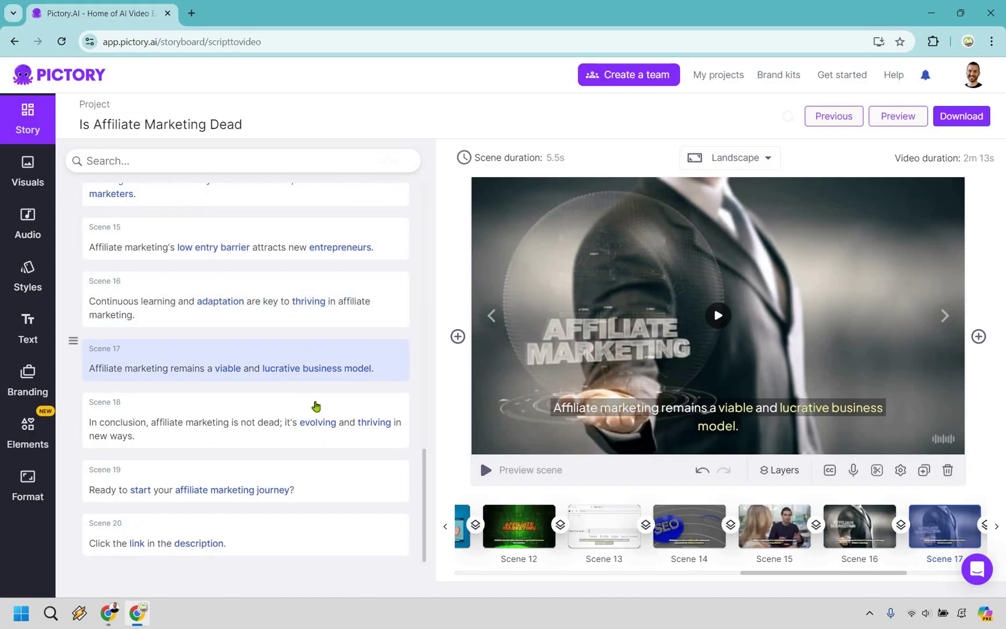
{"action": "left_click", "coordinate": [331, 478]}
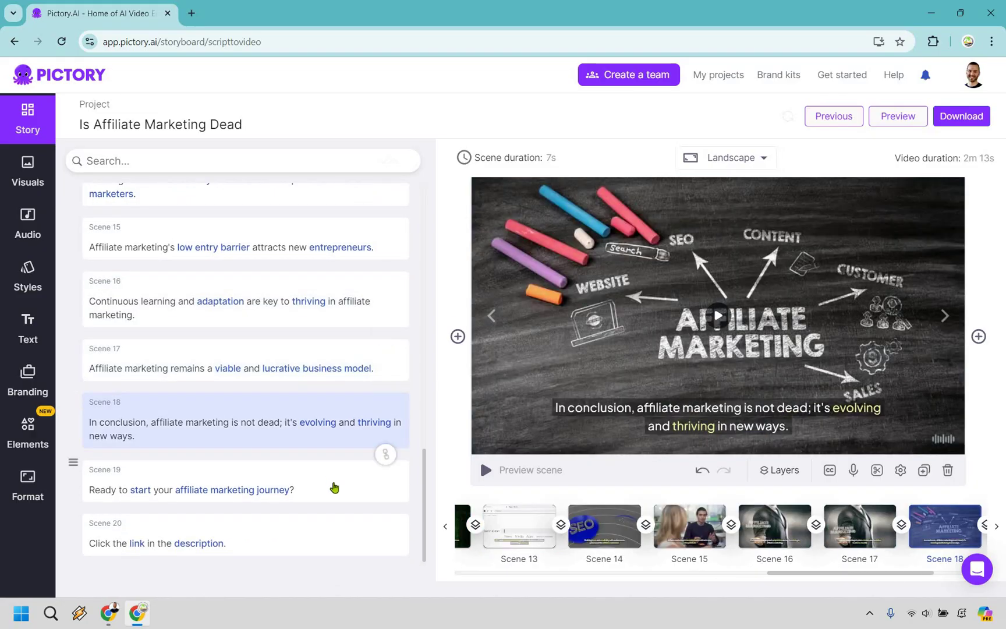
{"action": "left_click", "coordinate": [309, 540]}
{"action": "left_click", "coordinate": [308, 540]}
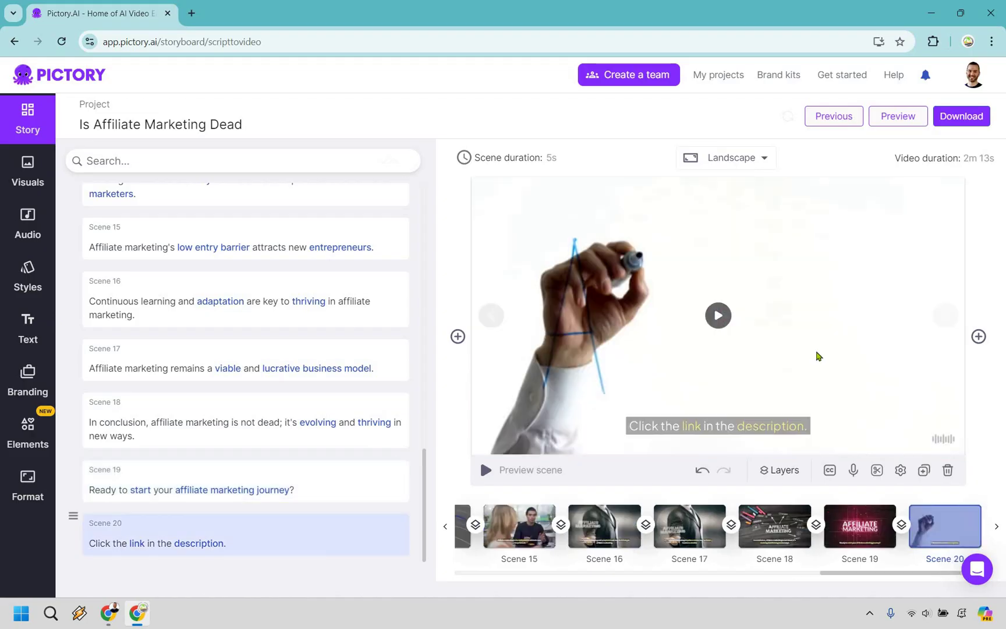
{"action": "left_click", "coordinate": [719, 316]}
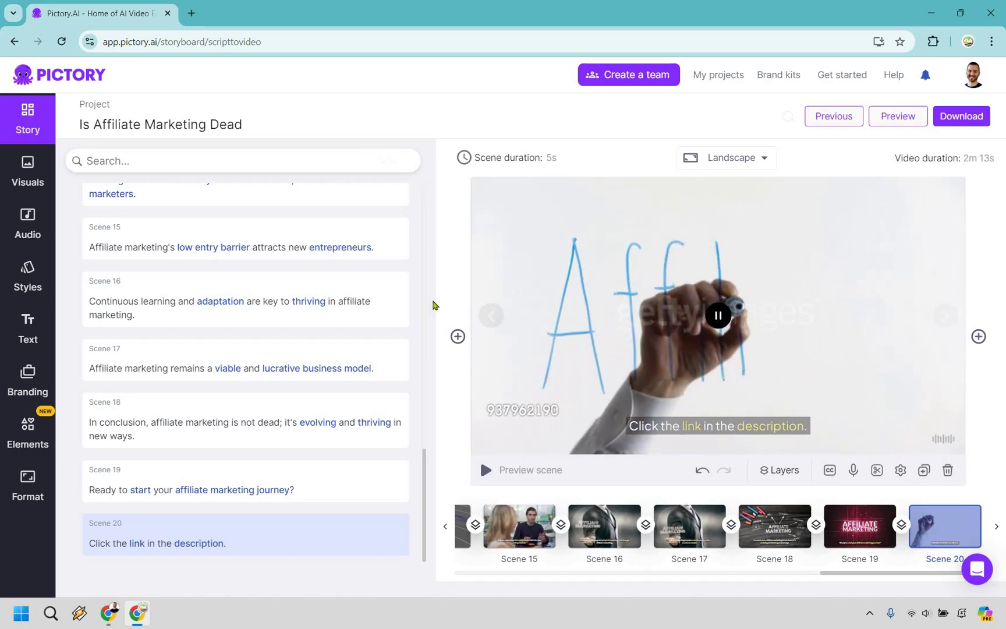
{"action": "scroll", "coordinate": [341, 314], "scroll_direction": "up", "scroll_amount": 10}
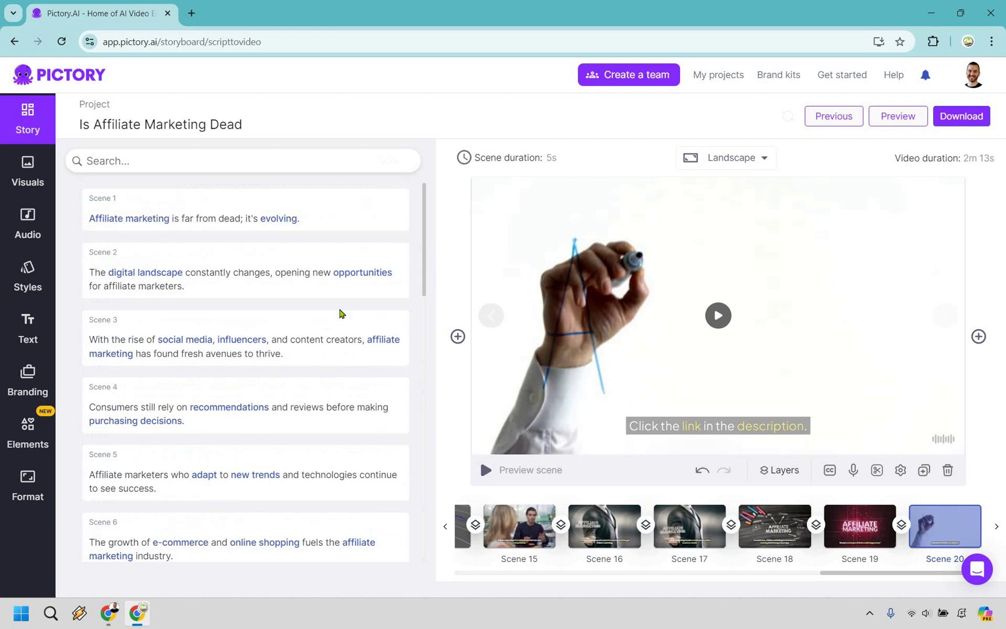
{"action": "mouse_move", "coordinate": [245, 337]}
{"action": "left_click", "coordinate": [320, 338]}
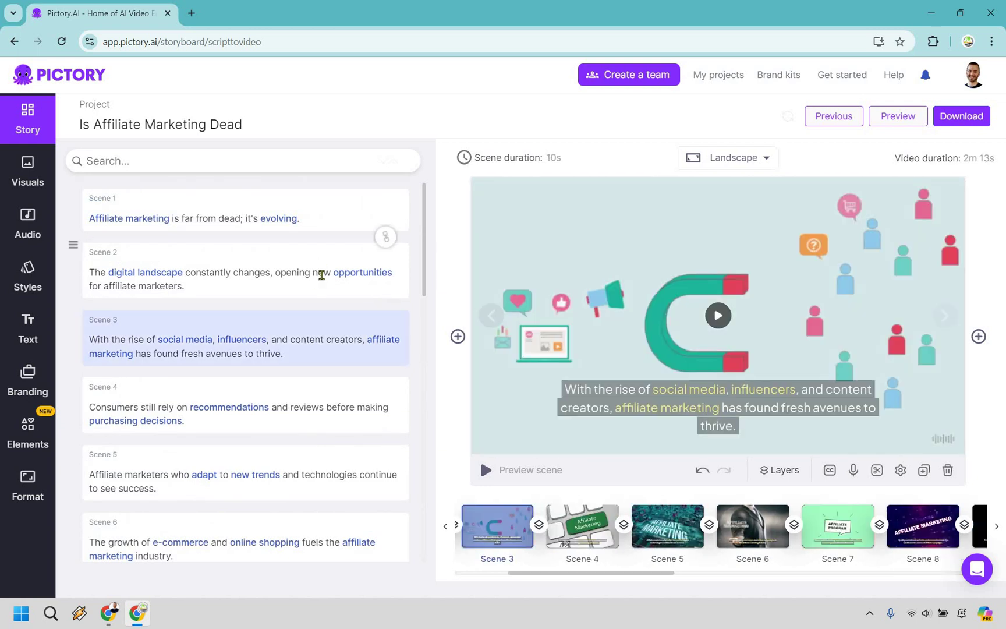
{"action": "left_click", "coordinate": [298, 273]}
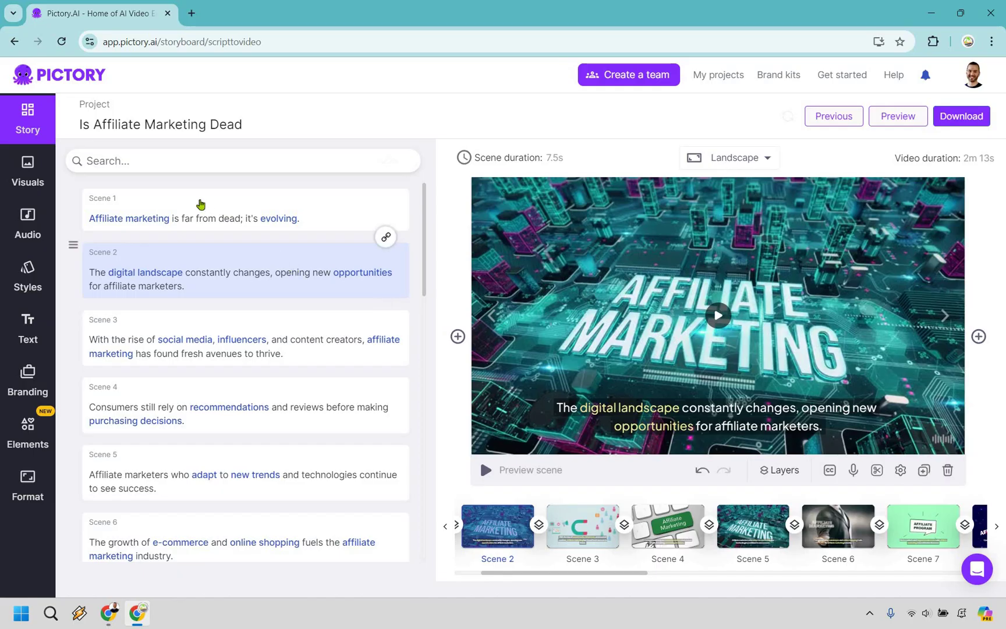
- Search stock footage for 'commissions', then 'make money', and apply the bar-chart clip to Scene 2
{"action": "left_click", "coordinate": [240, 283]}
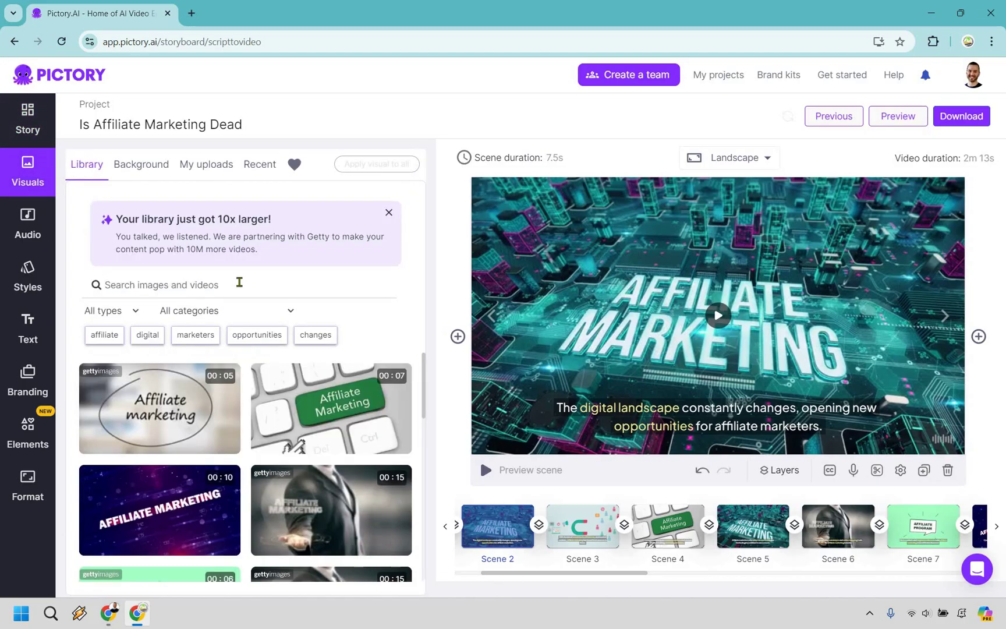
{"action": "type", "text": "commissions"}
{"action": "key", "text": "Return"}
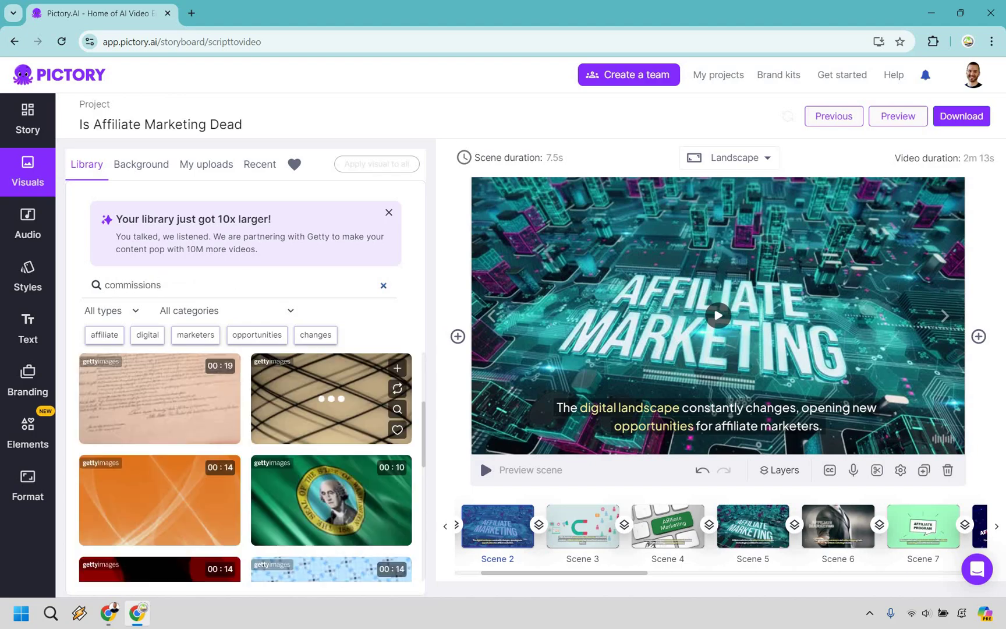
{"action": "scroll", "coordinate": [204, 335], "scroll_direction": "down", "scroll_amount": 4}
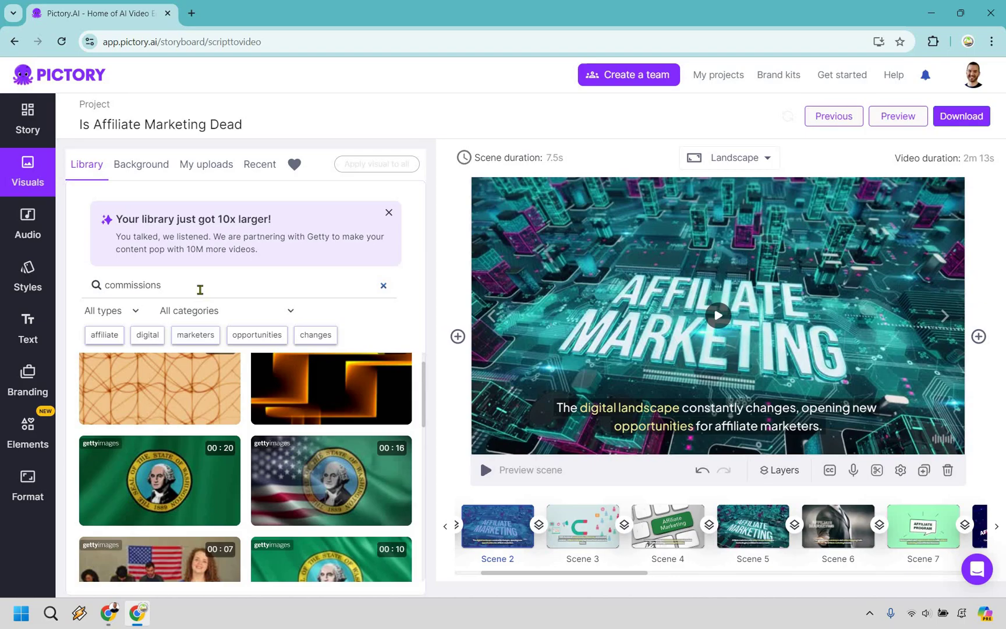
{"action": "double_click", "coordinate": [200, 290]}
{"action": "type", "text": "make money"}
{"action": "key", "text": "Return"}
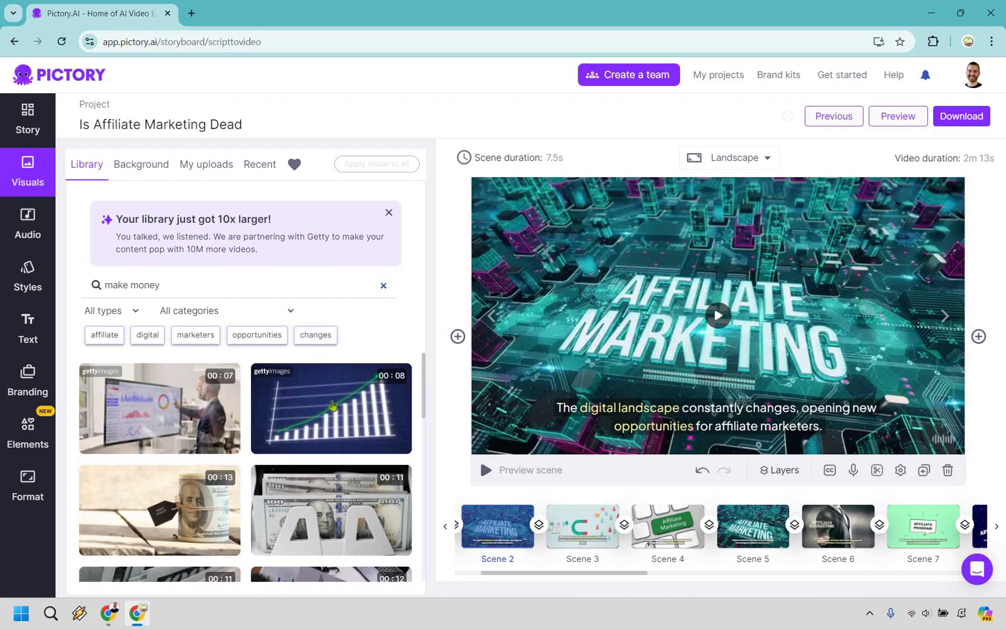
{"action": "mouse_move", "coordinate": [331, 408]}
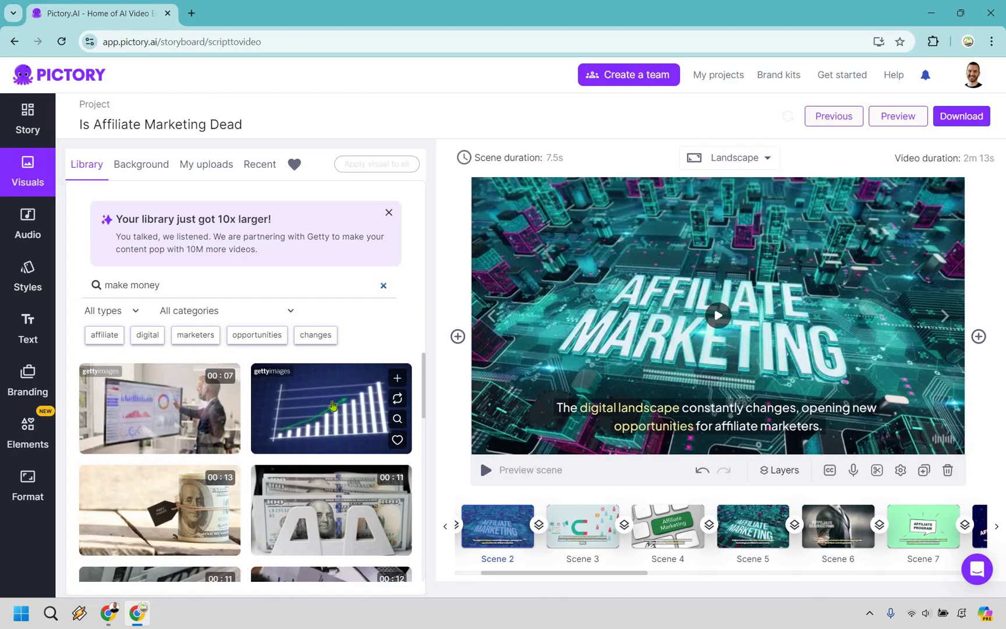
{"action": "left_click", "coordinate": [333, 405]}
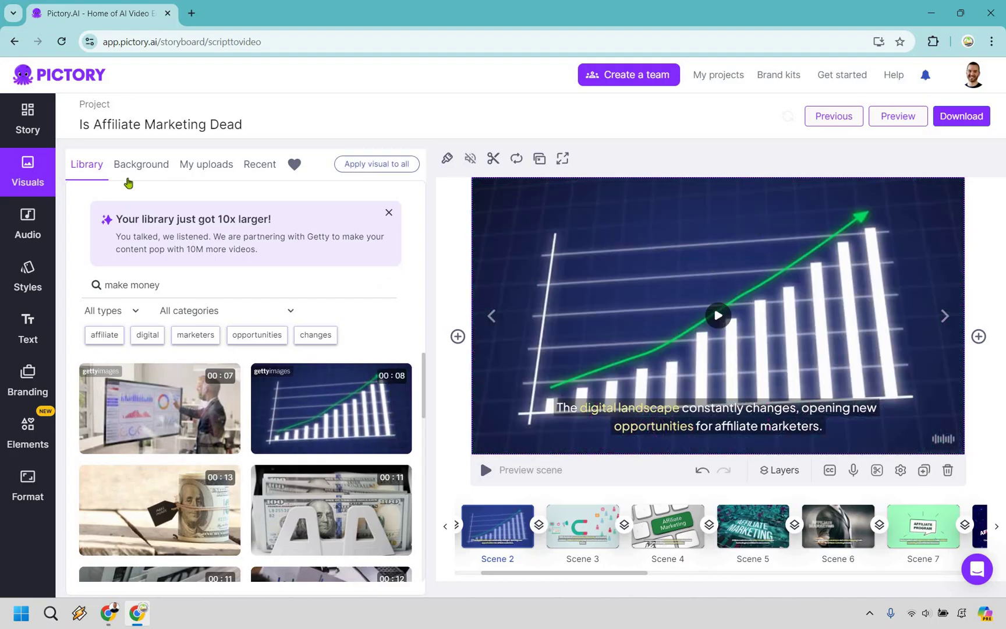
{"action": "left_click", "coordinate": [31, 224]}
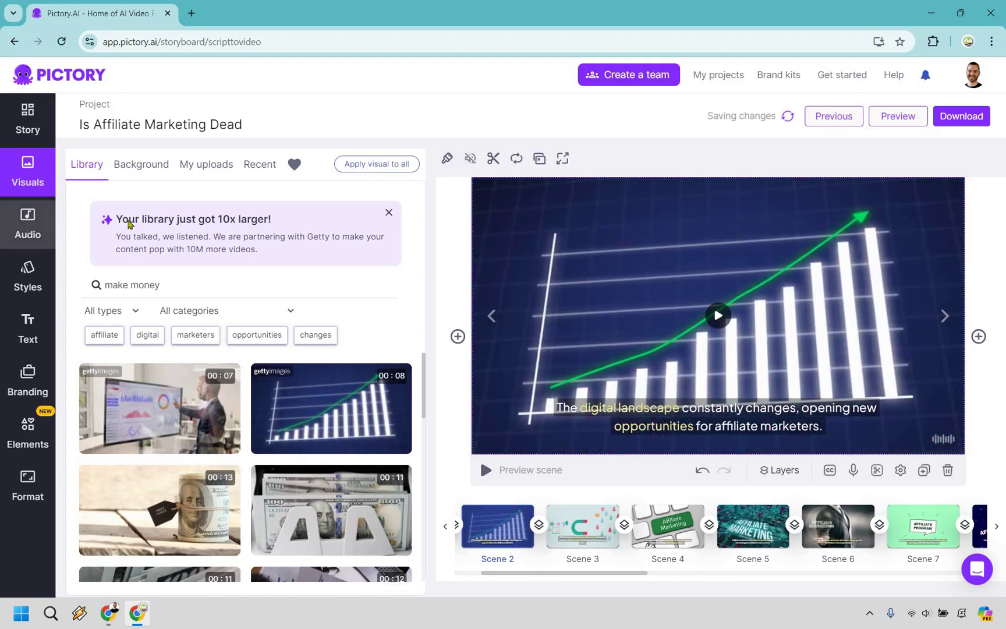
- Preview the Unsettled and All The Vibes Are High music tracks, then select Scene 1
{"action": "left_click", "coordinate": [104, 343]}
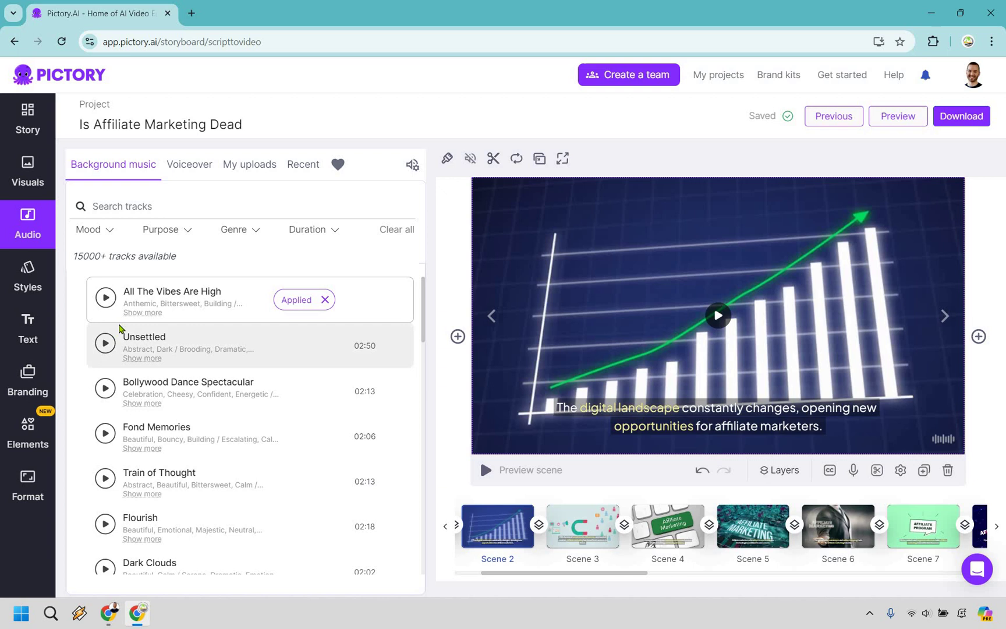
{"action": "left_click", "coordinate": [106, 298]}
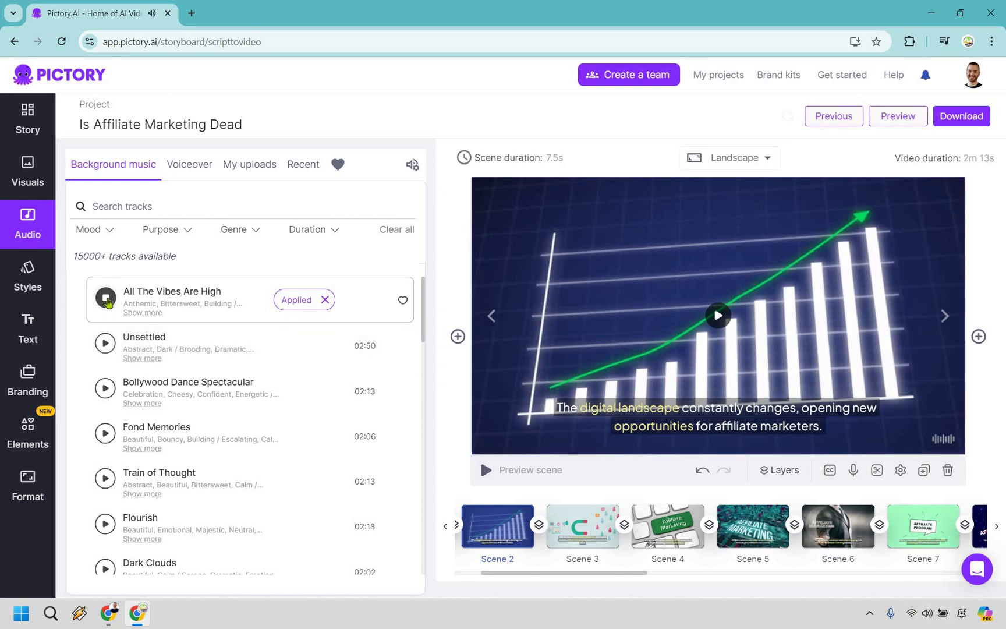
{"action": "left_click", "coordinate": [107, 301]}
{"action": "scroll", "coordinate": [482, 532], "scroll_direction": "left", "scroll_amount": 1}
{"action": "left_click", "coordinate": [482, 527]}
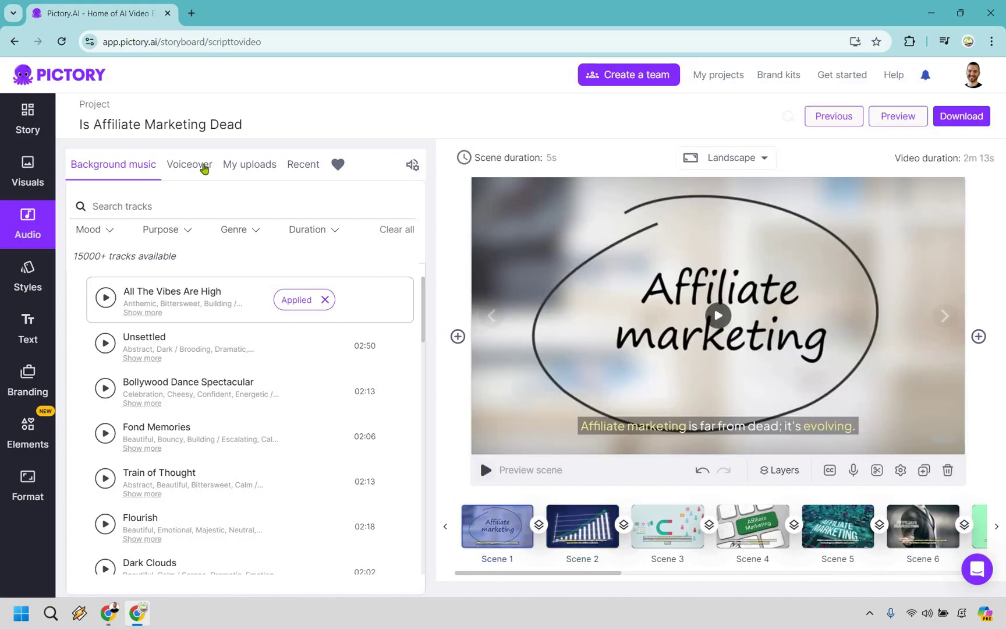
- Sample the Antony, Brian, Daniel, Jack, James, Johnny and Joseph AI voices
{"action": "left_click", "coordinate": [191, 164]}
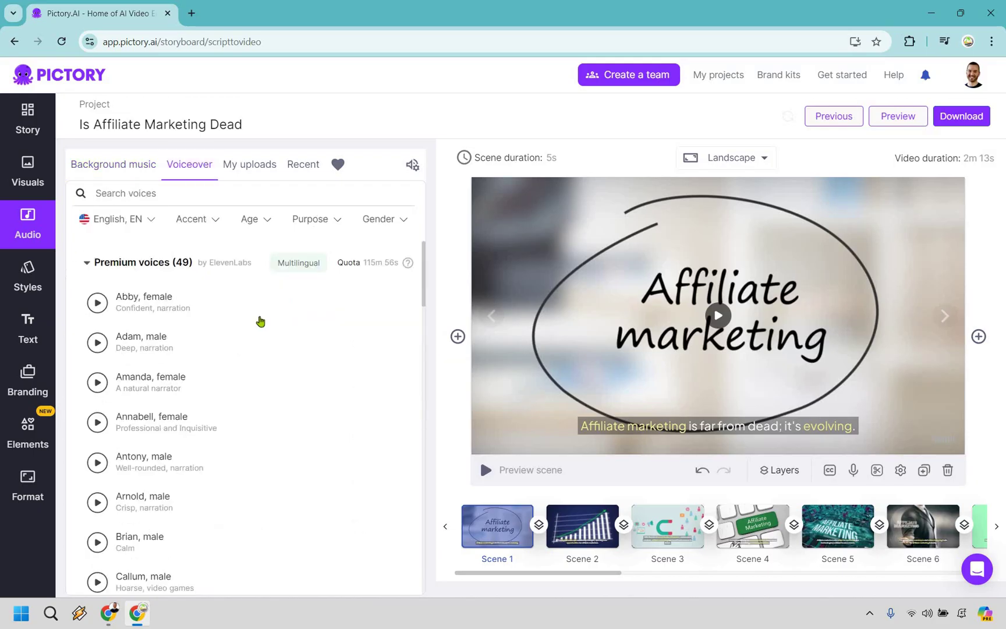
{"action": "left_click", "coordinate": [98, 463]}
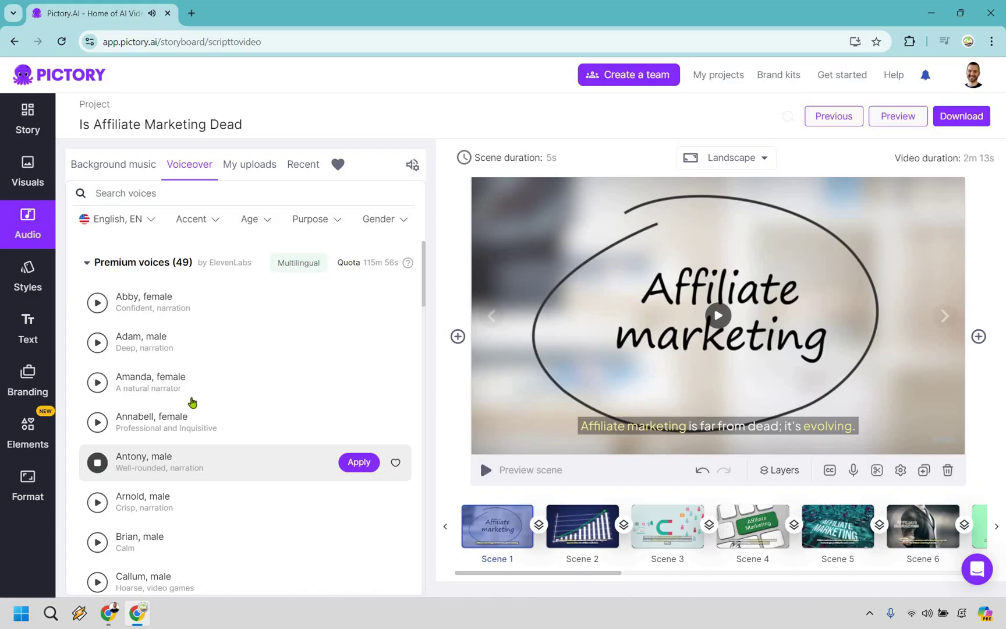
{"action": "scroll", "coordinate": [94, 421], "scroll_direction": "down", "scroll_amount": 2}
{"action": "left_click", "coordinate": [97, 418]}
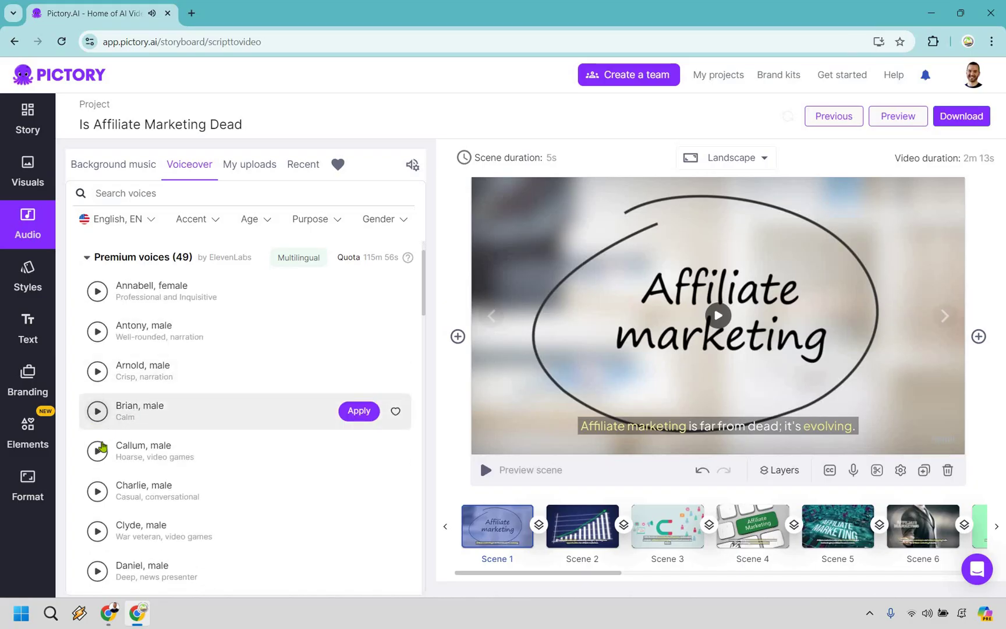
{"action": "scroll", "coordinate": [101, 447], "scroll_direction": "down", "scroll_amount": 2}
{"action": "left_click", "coordinate": [98, 440]}
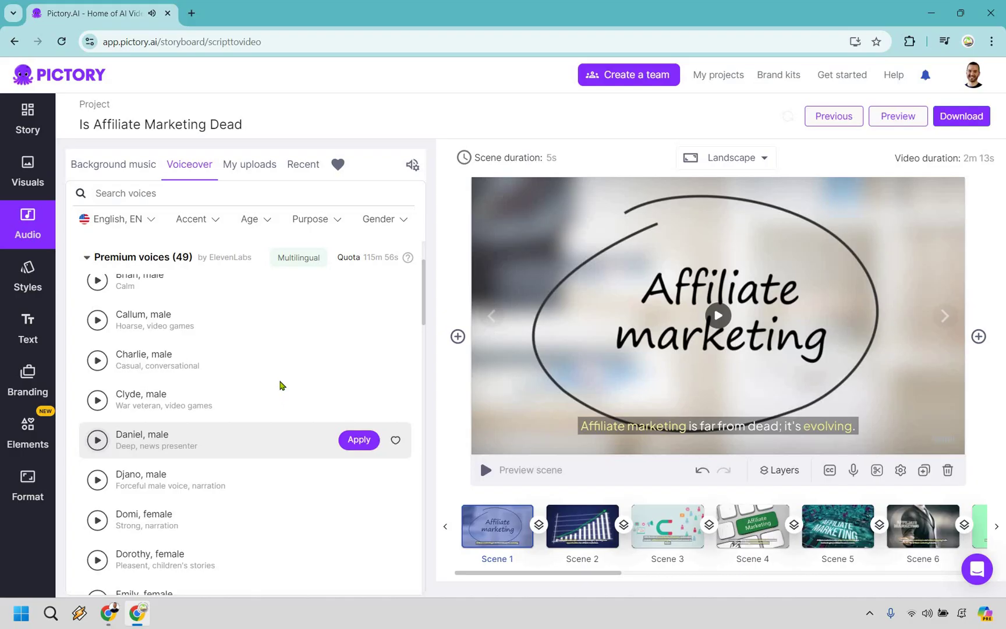
{"action": "scroll", "coordinate": [278, 379], "scroll_direction": "down", "scroll_amount": 1}
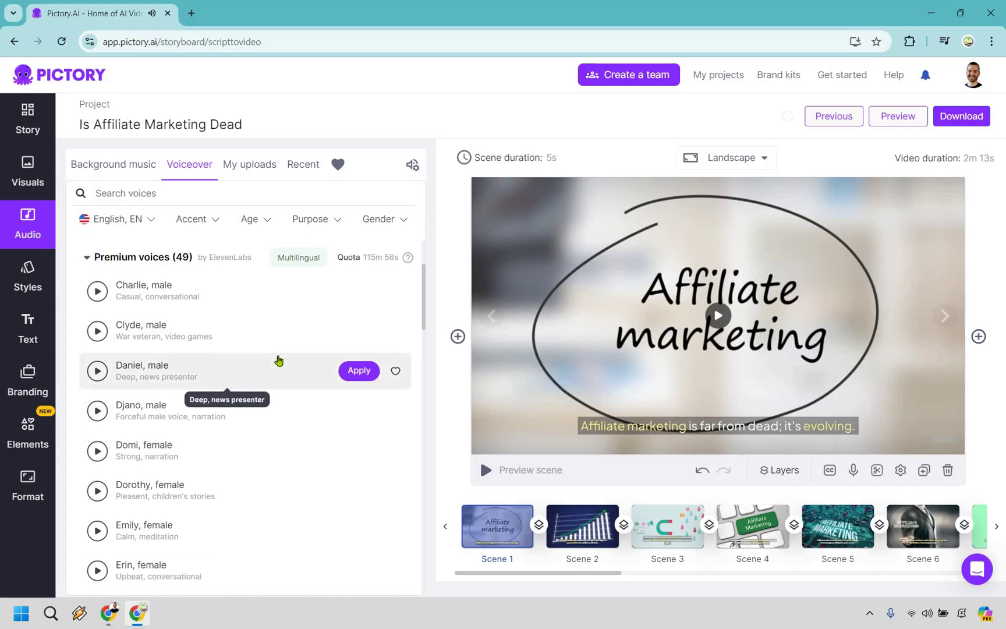
{"action": "scroll", "coordinate": [271, 370], "scroll_direction": "down", "scroll_amount": 1}
{"action": "scroll", "coordinate": [272, 366], "scroll_direction": "down", "scroll_amount": 1}
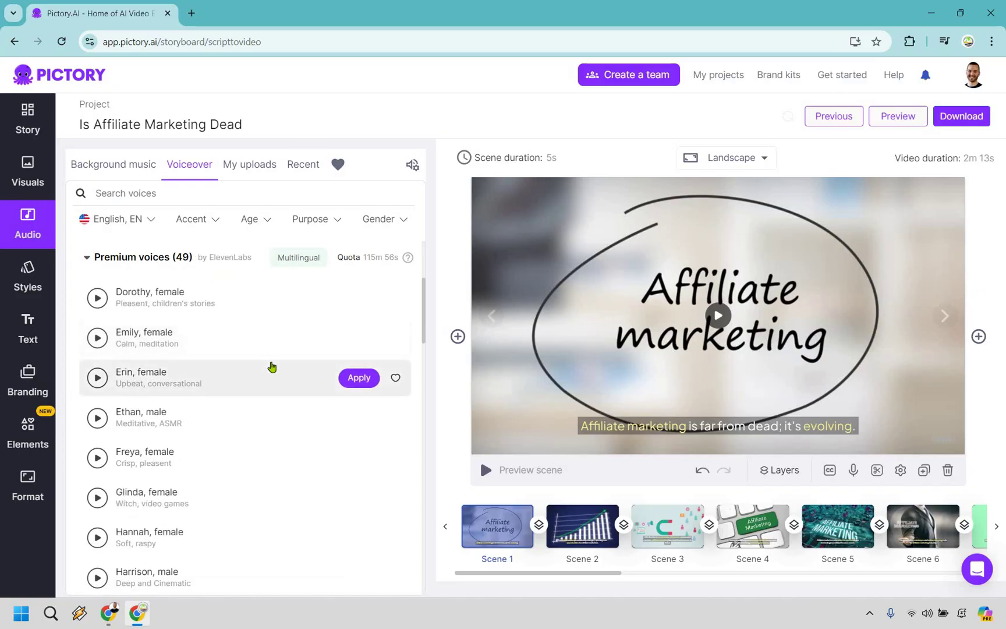
{"action": "scroll", "coordinate": [270, 366], "scroll_direction": "down", "scroll_amount": 1}
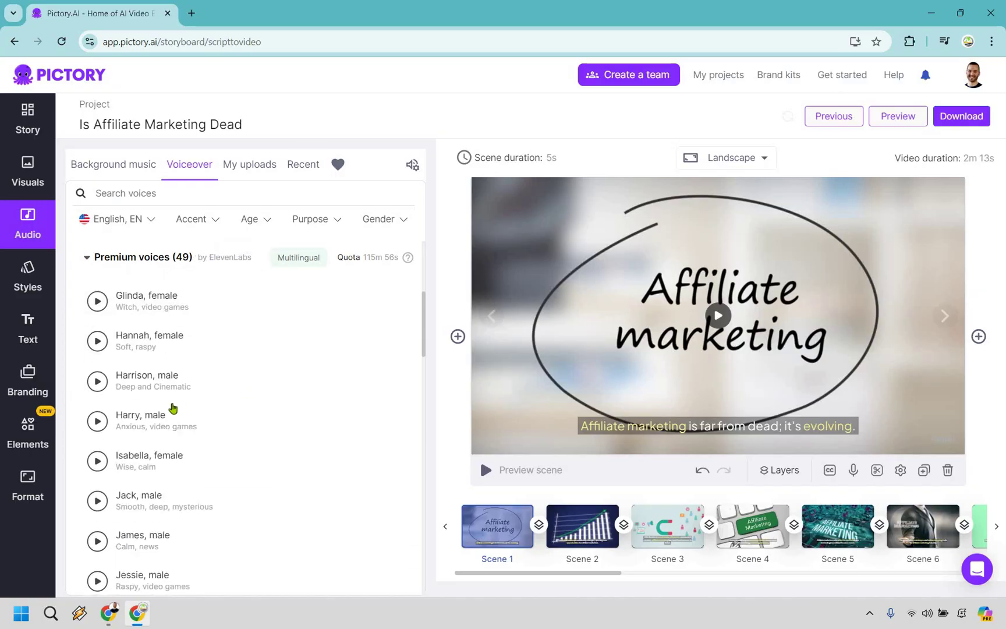
{"action": "scroll", "coordinate": [172, 409], "scroll_direction": "down", "scroll_amount": 2}
{"action": "left_click", "coordinate": [98, 437]}
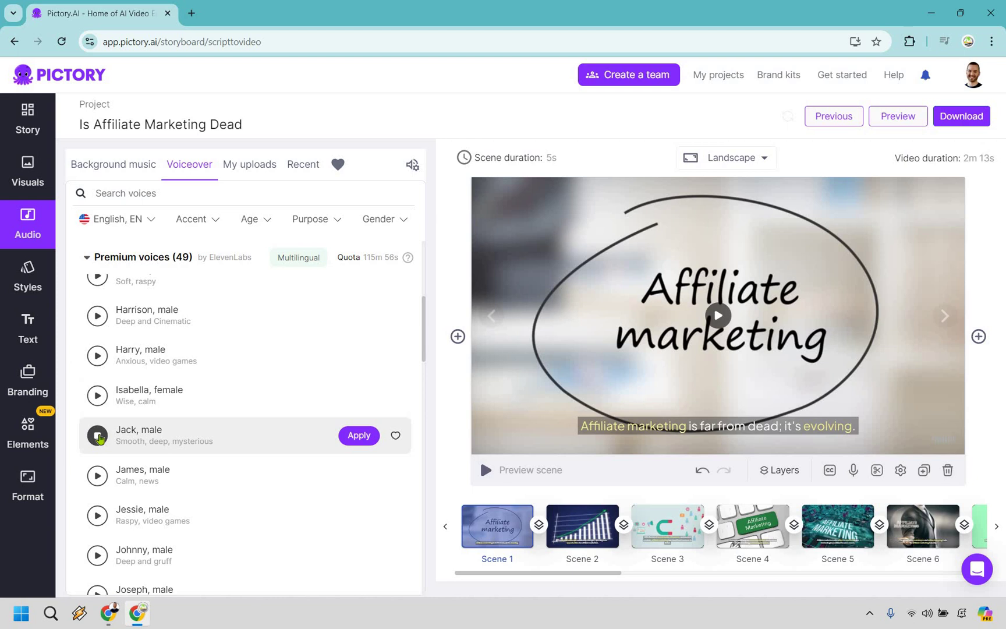
{"action": "left_click", "coordinate": [97, 476]}
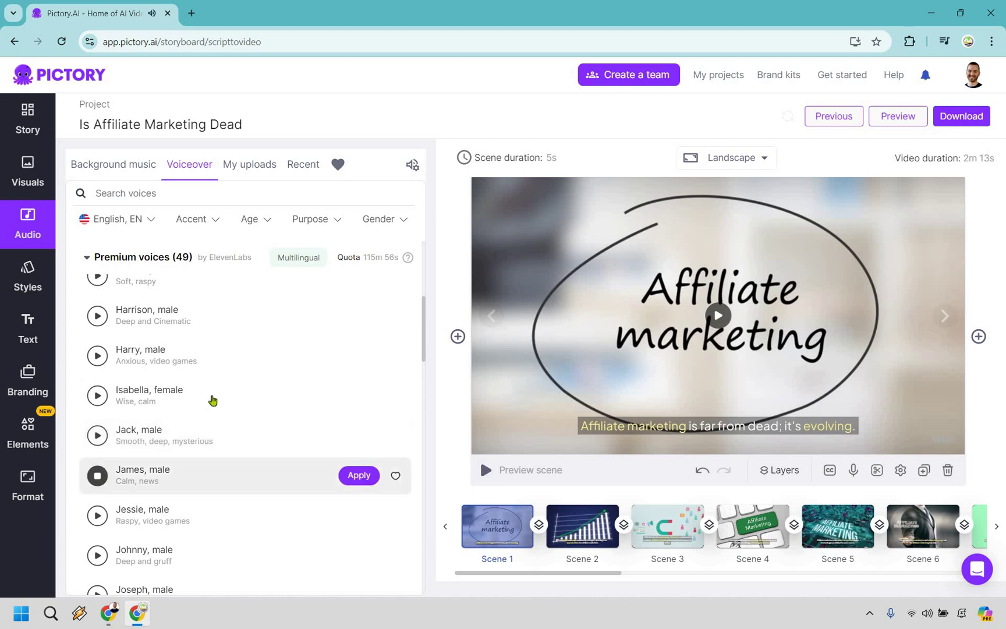
{"action": "scroll", "coordinate": [95, 428], "scroll_direction": "down", "scroll_amount": 2}
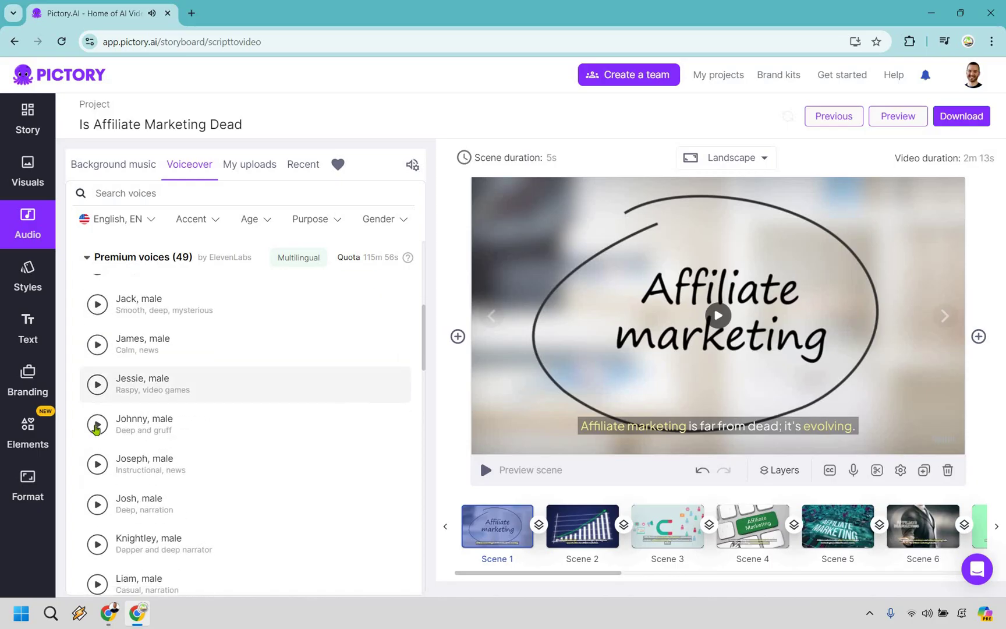
{"action": "left_click", "coordinate": [96, 425]}
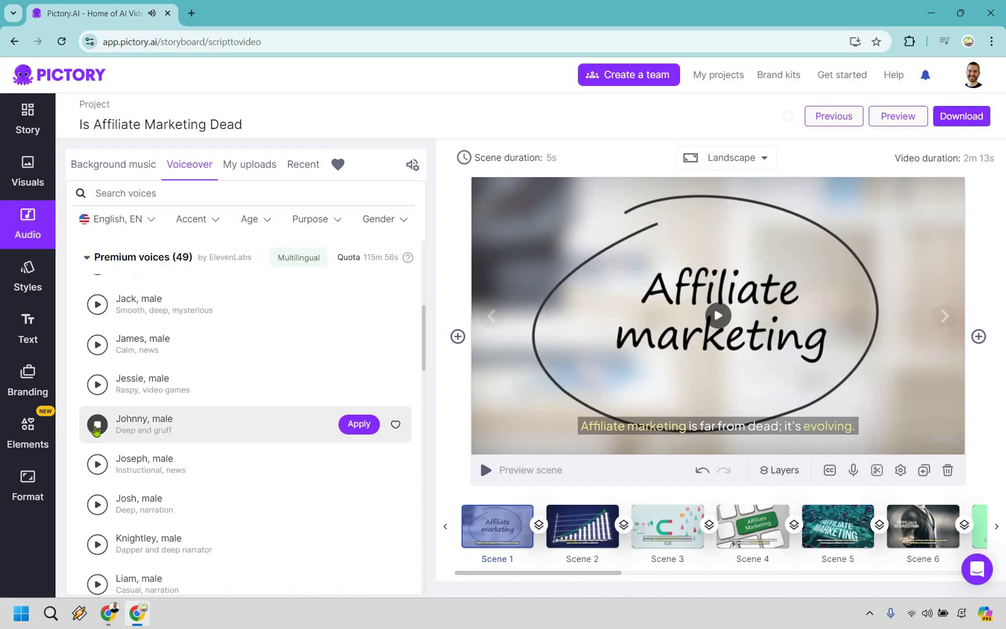
{"action": "left_click", "coordinate": [96, 464]}
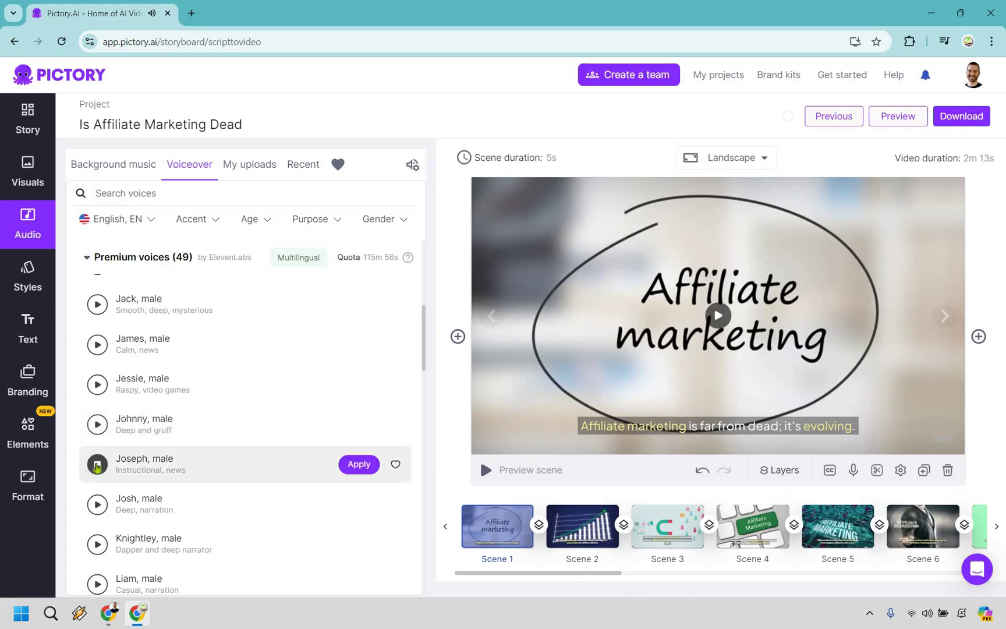
- Apply 'Joseph, male' as the video's AI narration voice
{"action": "left_click", "coordinate": [356, 470]}
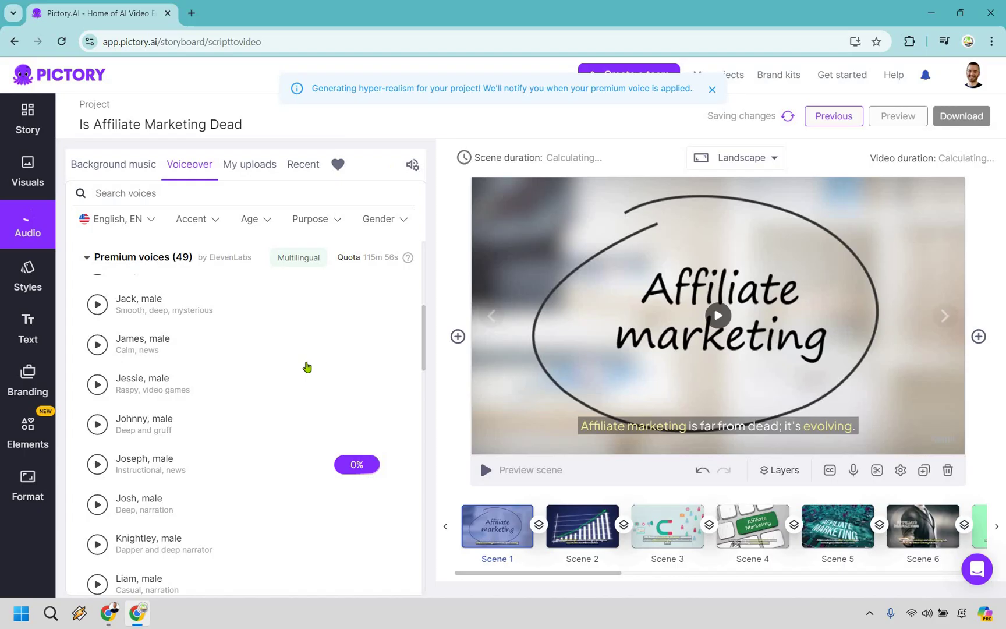
{"action": "scroll", "coordinate": [308, 369], "scroll_direction": "up", "scroll_amount": 5}
{"action": "scroll", "coordinate": [308, 371], "scroll_direction": "up", "scroll_amount": 5}
{"action": "mouse_move", "coordinate": [308, 370]}
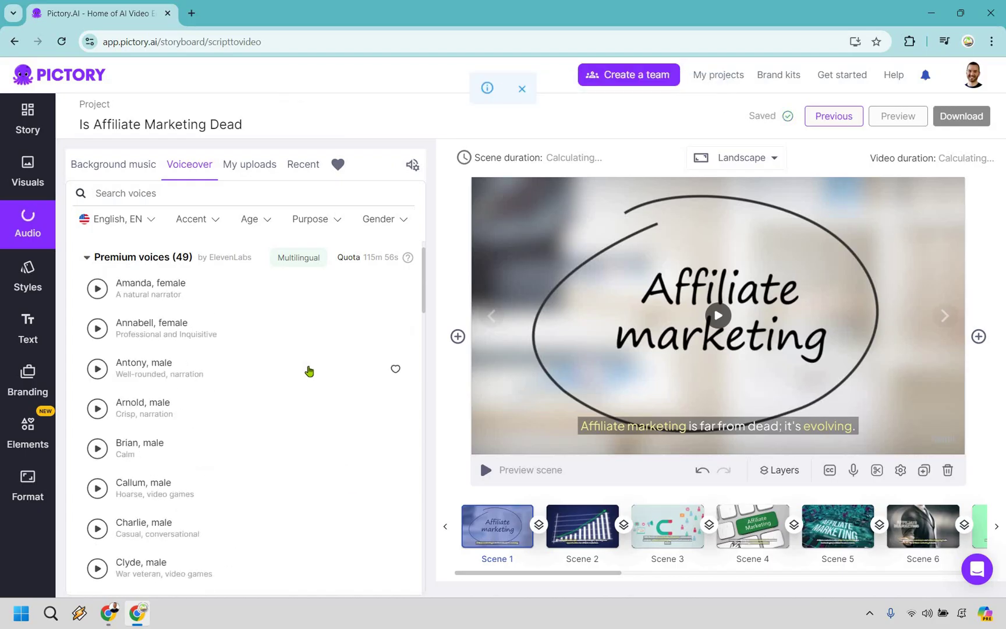
{"action": "scroll", "coordinate": [309, 371], "scroll_direction": "up", "scroll_amount": 1}
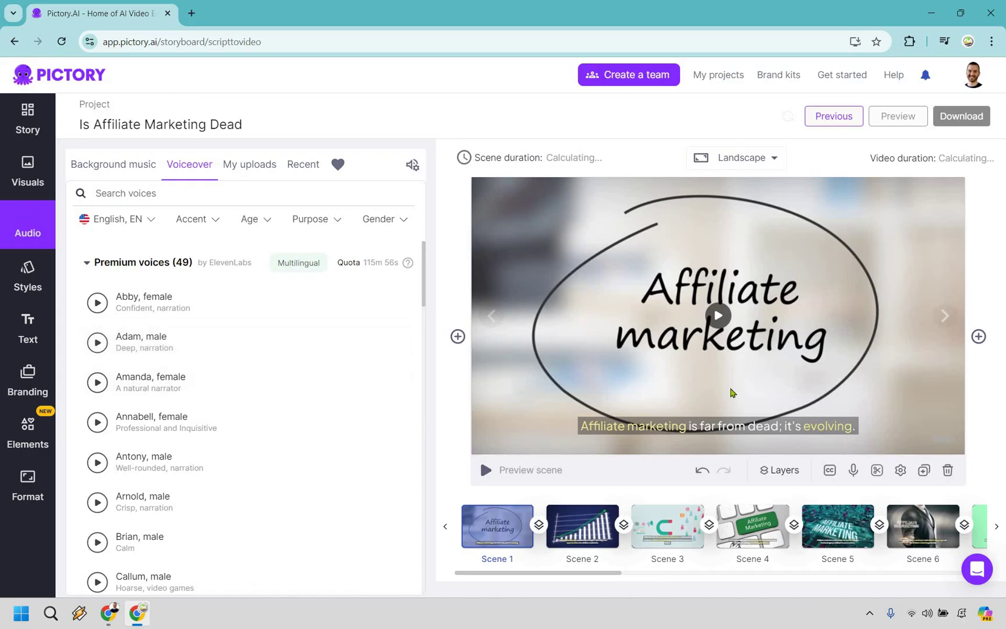
- Record a roughly three-second narration and apply it as Scene 1's voiceover
{"action": "left_click", "coordinate": [851, 475]}
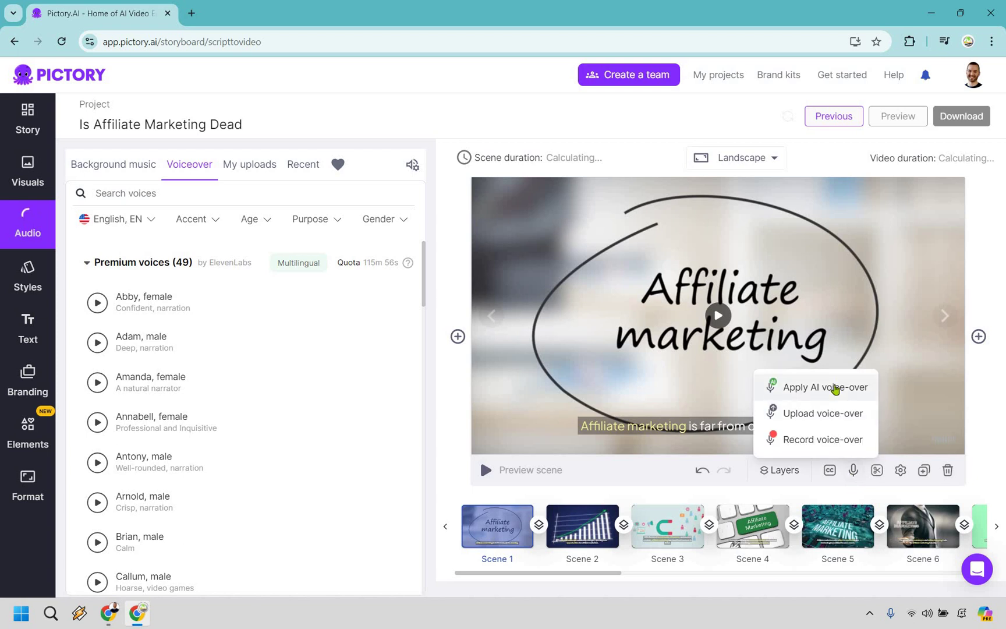
{"action": "left_click", "coordinate": [849, 445]}
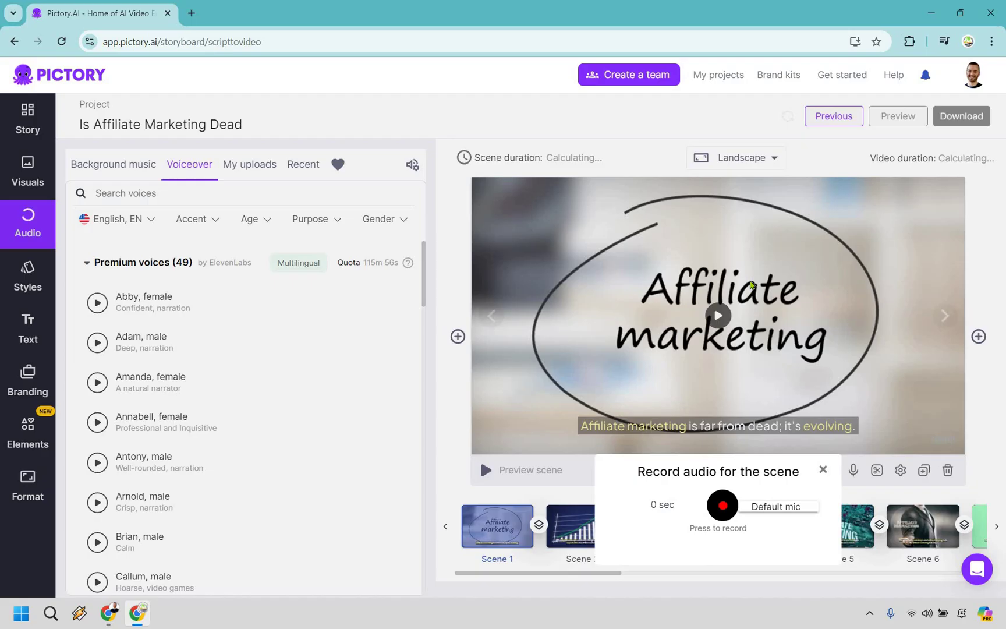
{"action": "left_click", "coordinate": [723, 506]}
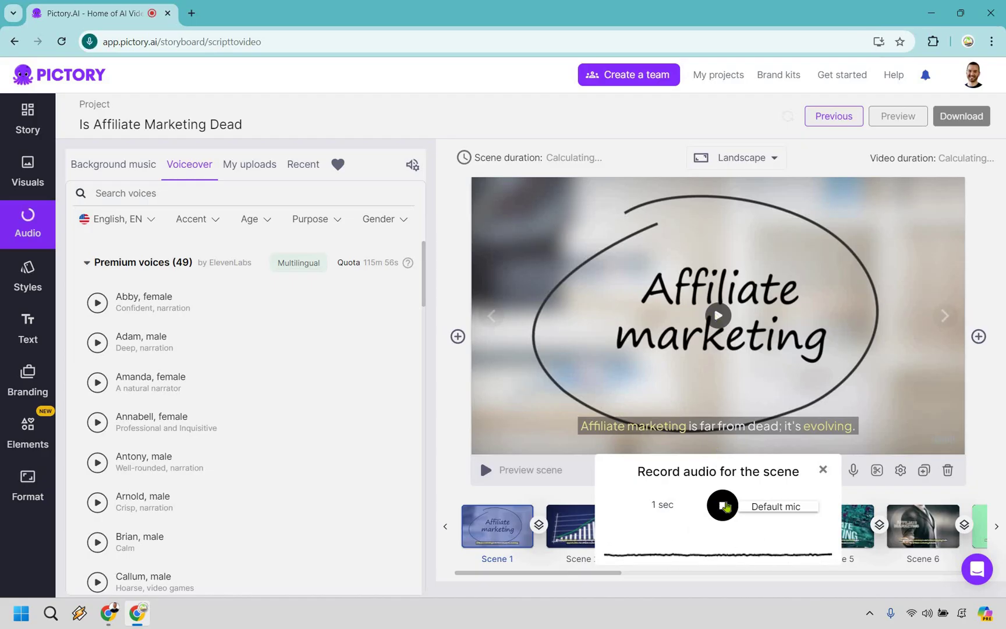
{"action": "left_click", "coordinate": [723, 506]}
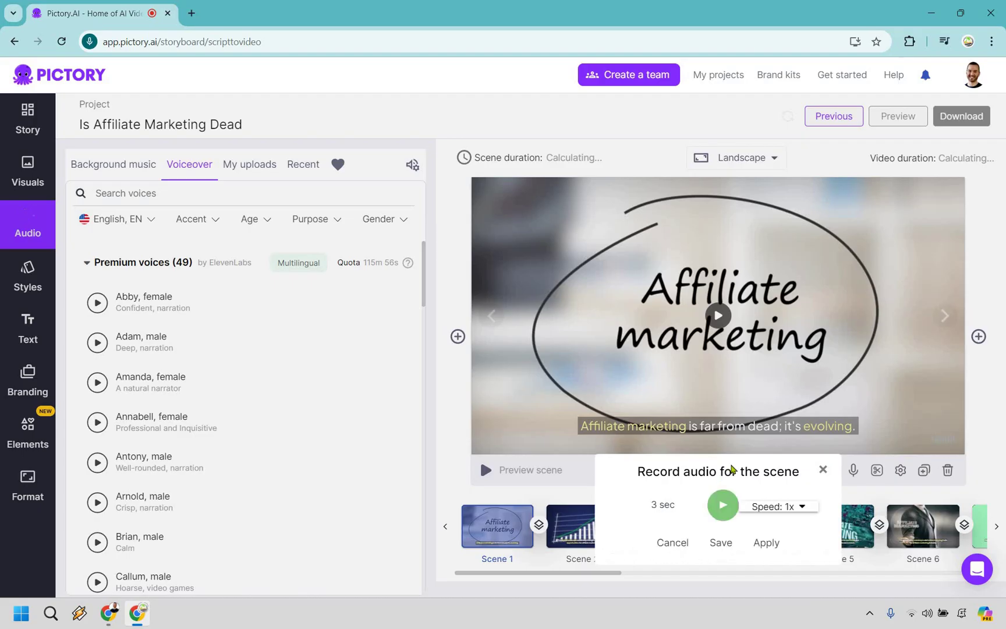
{"action": "left_click", "coordinate": [769, 544]}
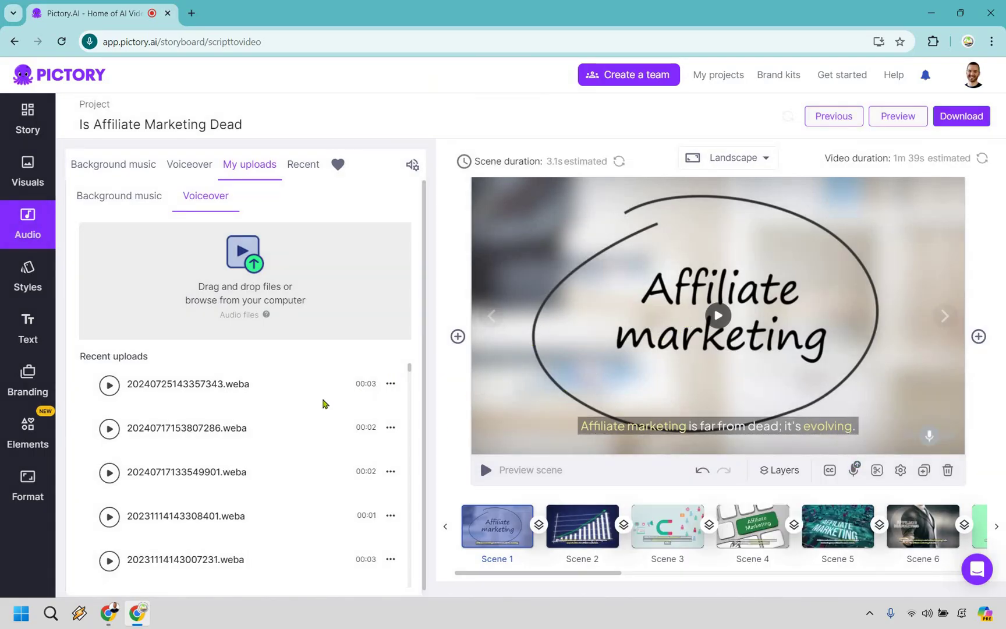
- Play Scene 1 with its recording, then select and preview the bar-chart Scene 2
{"action": "left_click", "coordinate": [486, 470]}
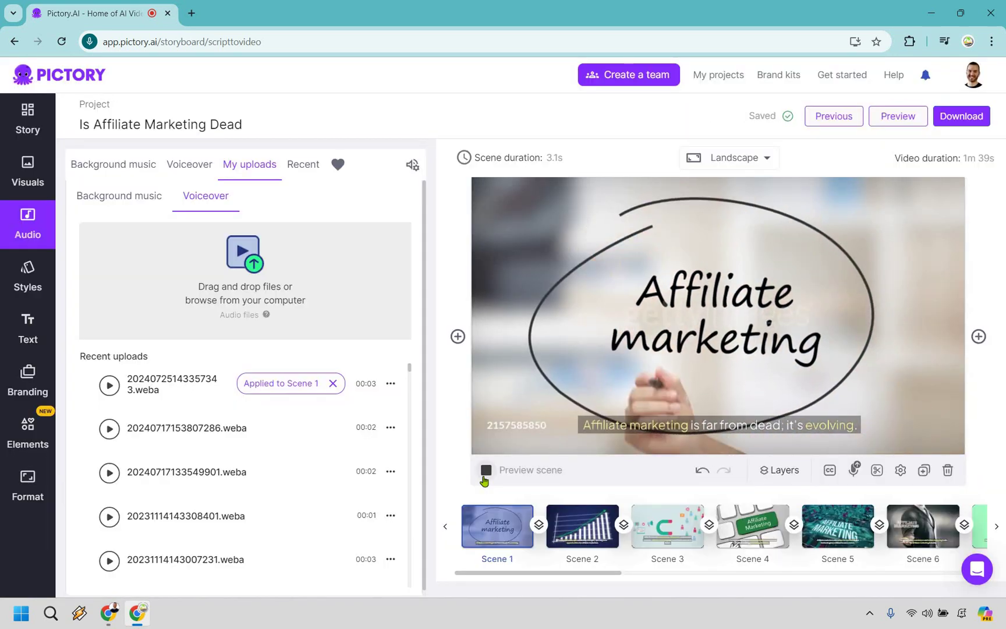
{"action": "left_click", "coordinate": [581, 528]}
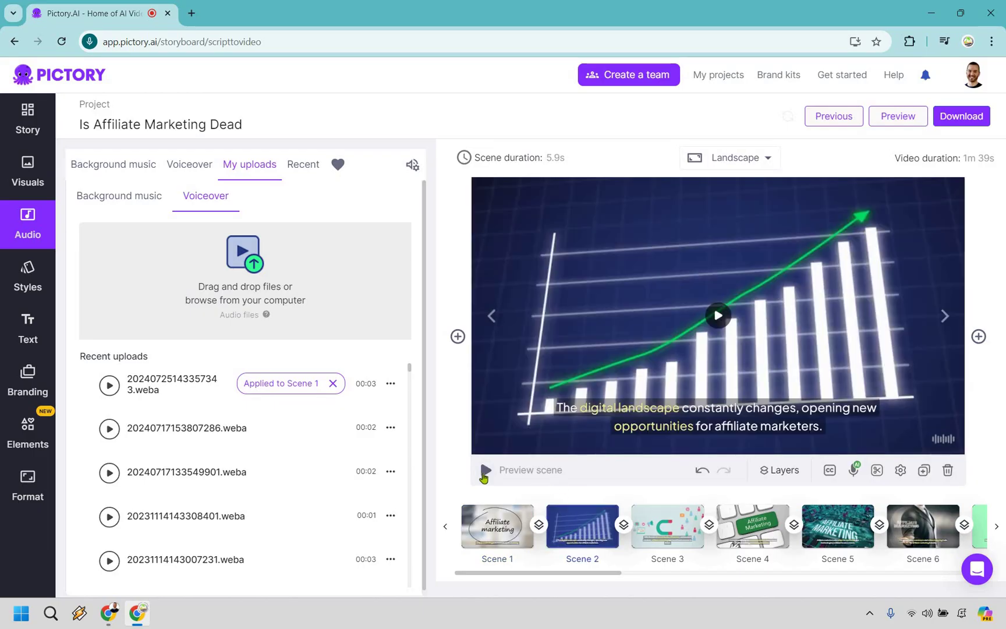
{"action": "left_click", "coordinate": [853, 470]}
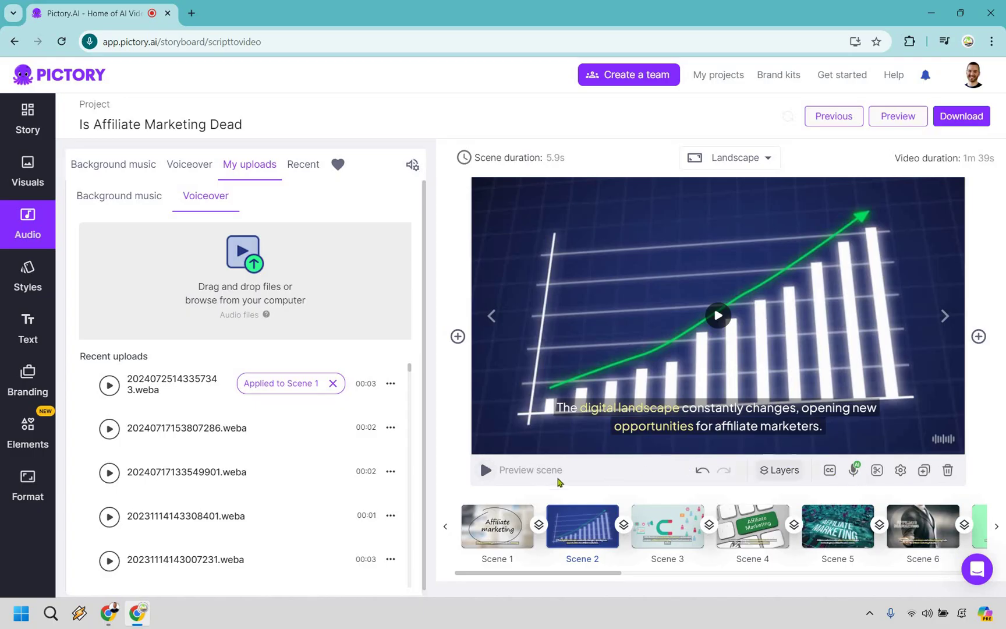
{"action": "left_click", "coordinate": [487, 471]}
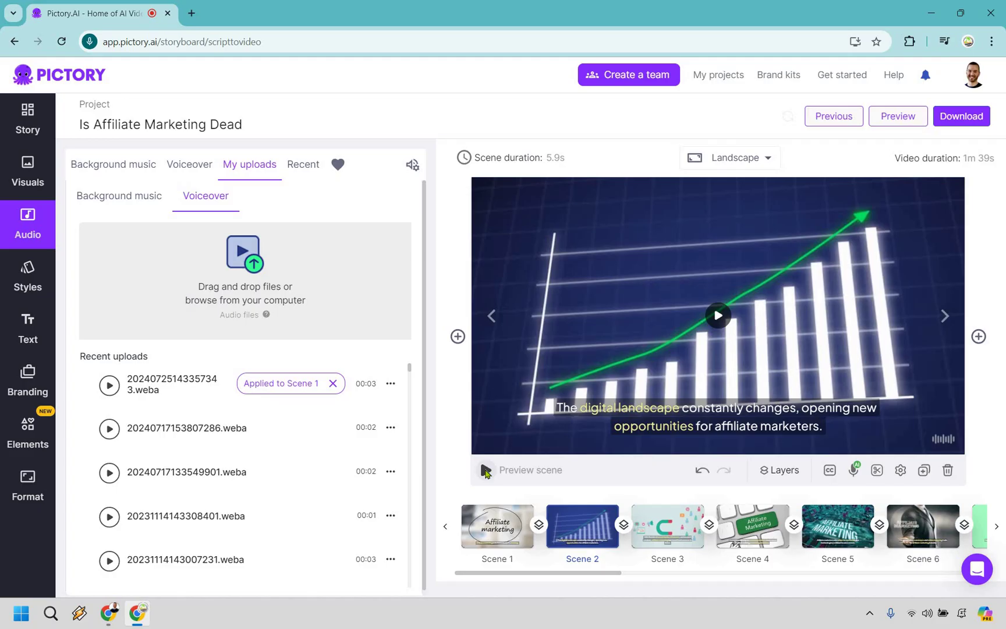
{"action": "left_click", "coordinate": [485, 471]}
- Browse the Styles and Text panels, then apply the Marketing Island brand to all scenes
{"action": "left_click", "coordinate": [24, 280]}
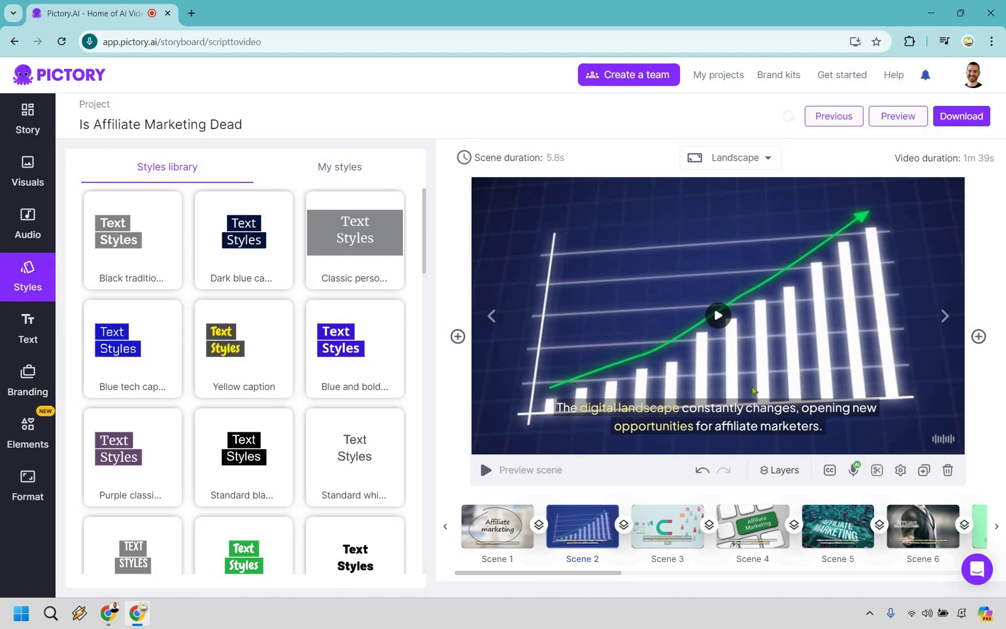
{"action": "left_click", "coordinate": [28, 329]}
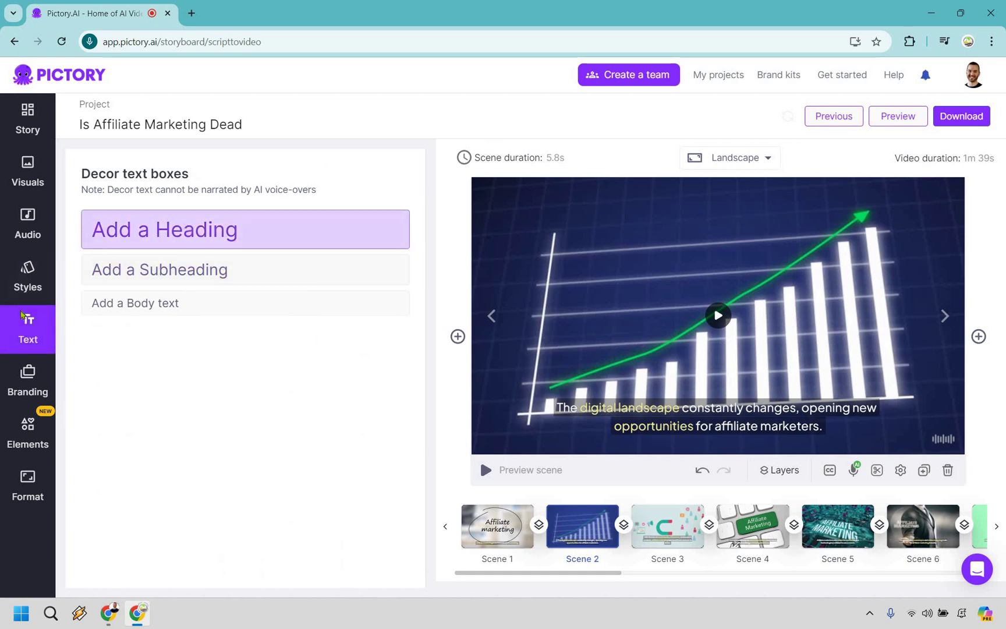
{"action": "left_click", "coordinate": [30, 379]}
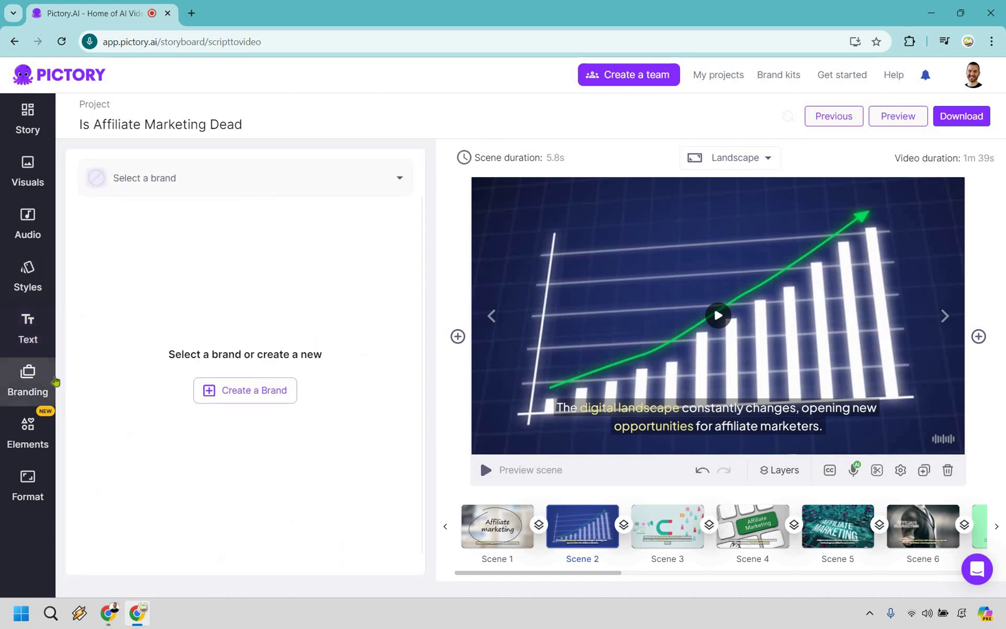
{"action": "left_click", "coordinate": [297, 180]}
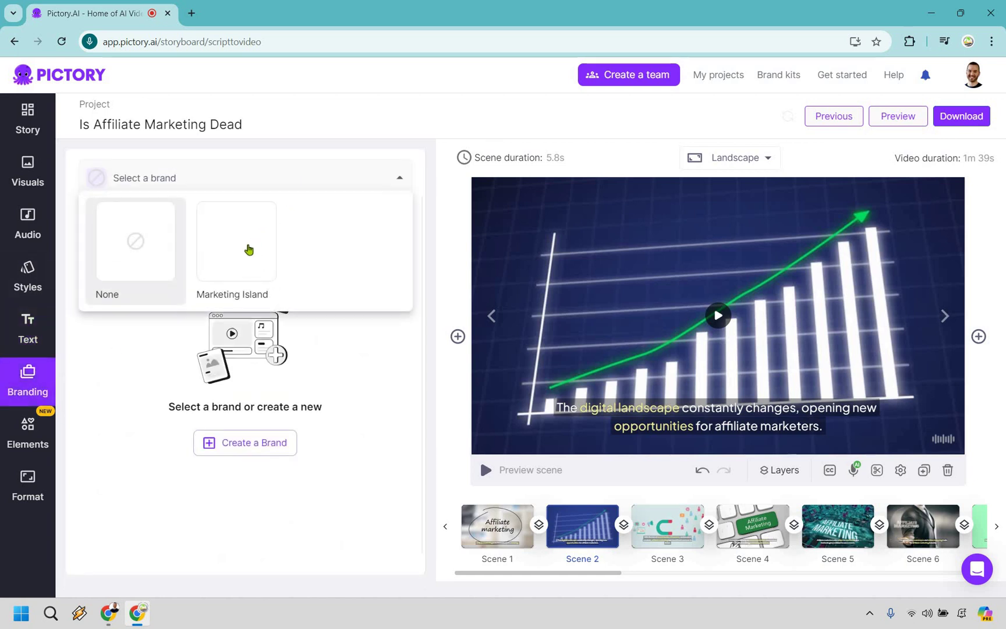
{"action": "left_click", "coordinate": [249, 250]}
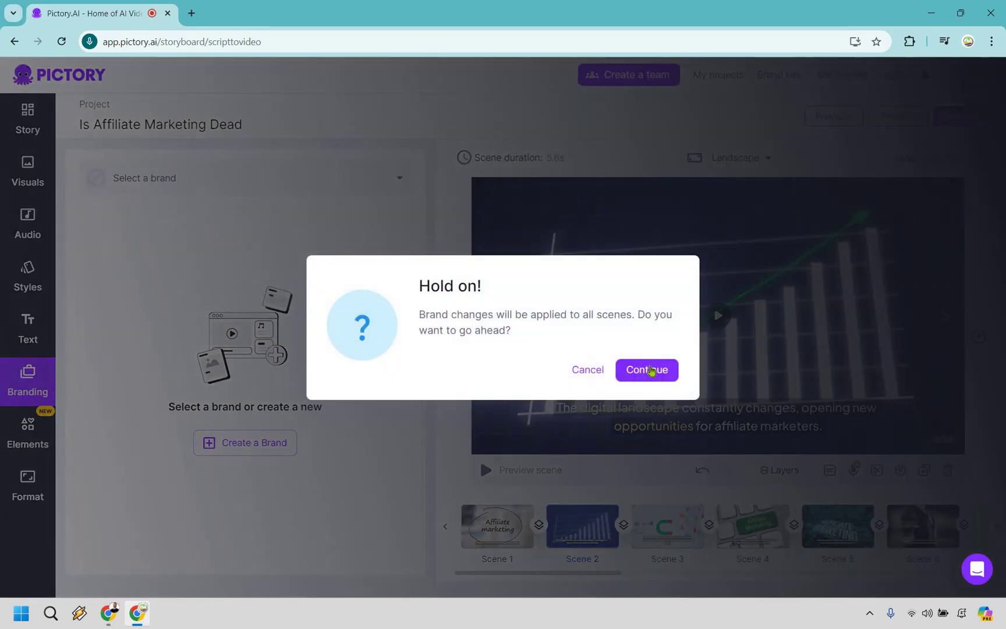
{"action": "left_click", "coordinate": [638, 370]}
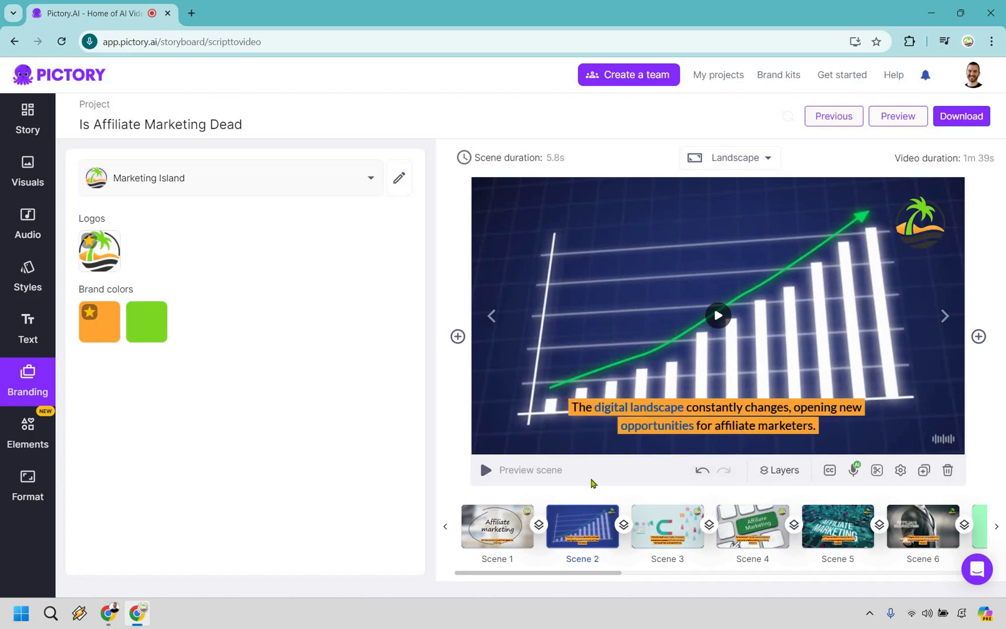
- Select Scene 3 and browse the shapes, stickers, GIFs and emojis in Elements
{"action": "left_click", "coordinate": [658, 542]}
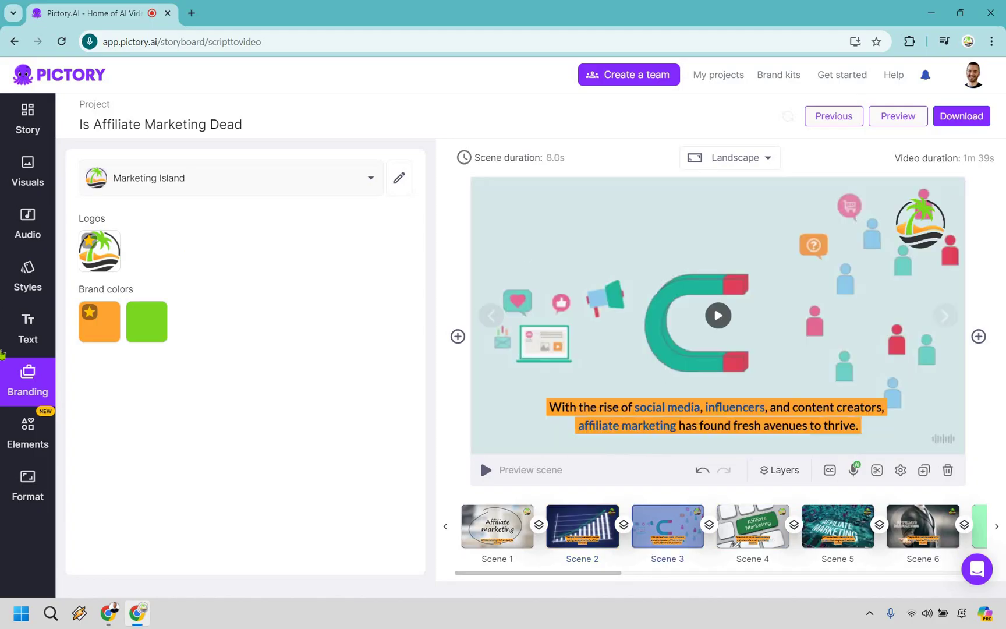
{"action": "left_click", "coordinate": [28, 442]}
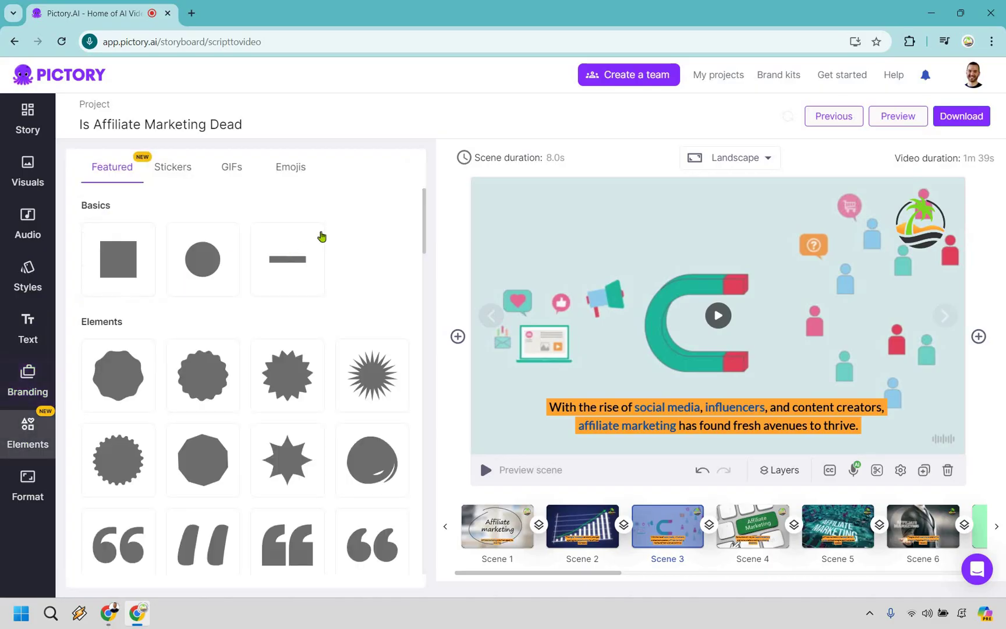
{"action": "scroll", "coordinate": [278, 228], "scroll_direction": "down", "scroll_amount": 4}
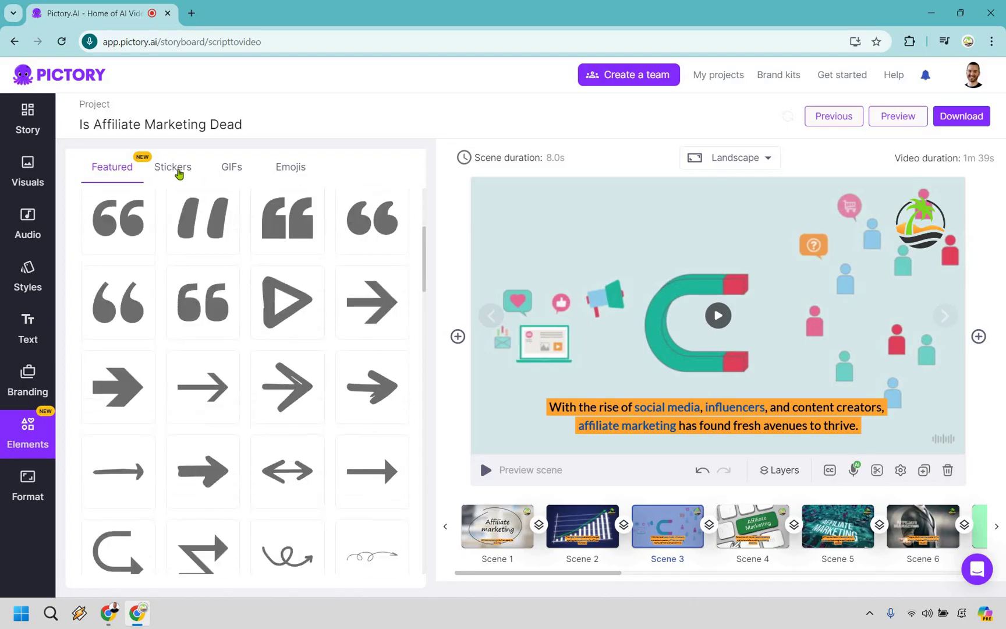
{"action": "scroll", "coordinate": [177, 172], "scroll_direction": "up", "scroll_amount": 4}
{"action": "left_click", "coordinate": [178, 172]}
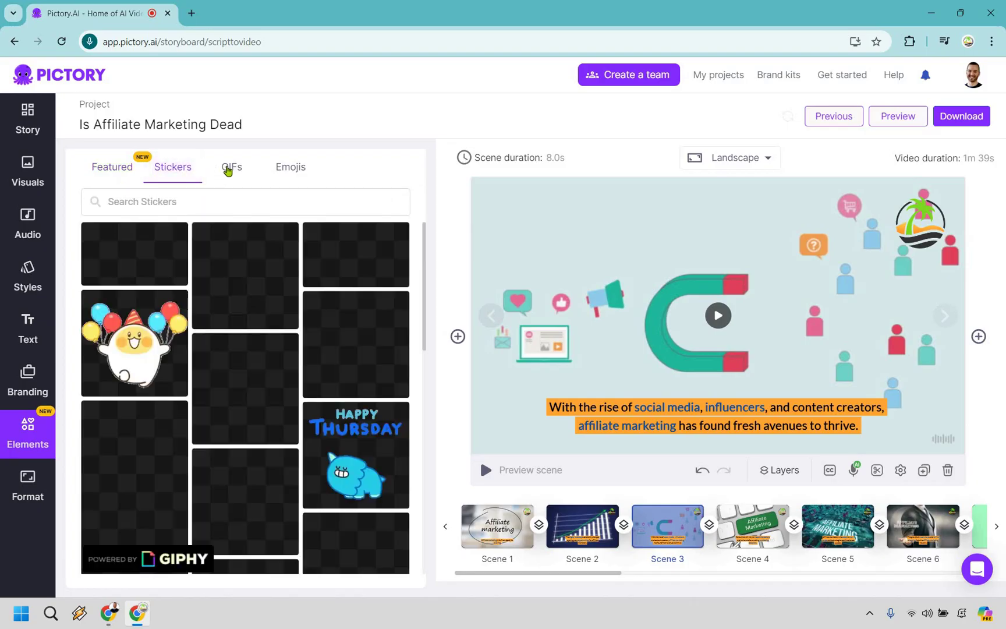
{"action": "left_click", "coordinate": [286, 168]}
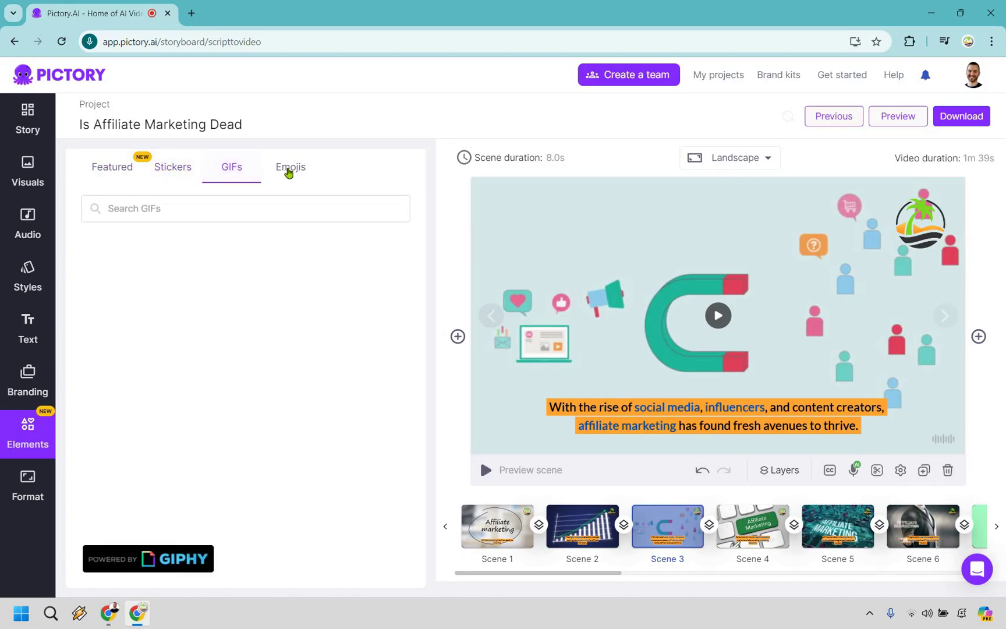
{"action": "left_click", "coordinate": [288, 171]}
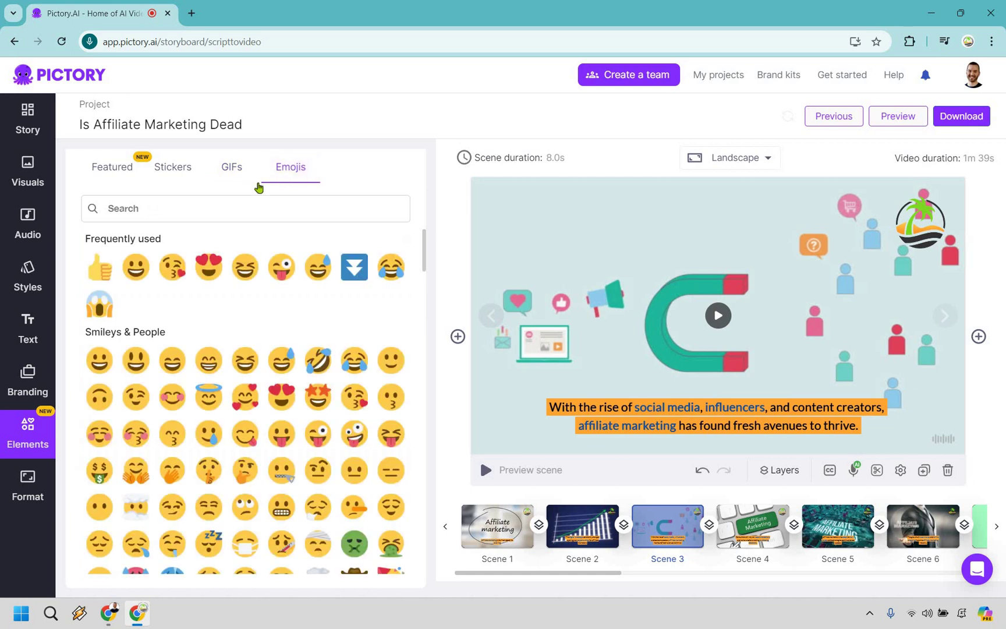
- Open the Format panel to review the video's resolution and aspect ratio
{"action": "left_click", "coordinate": [21, 493]}
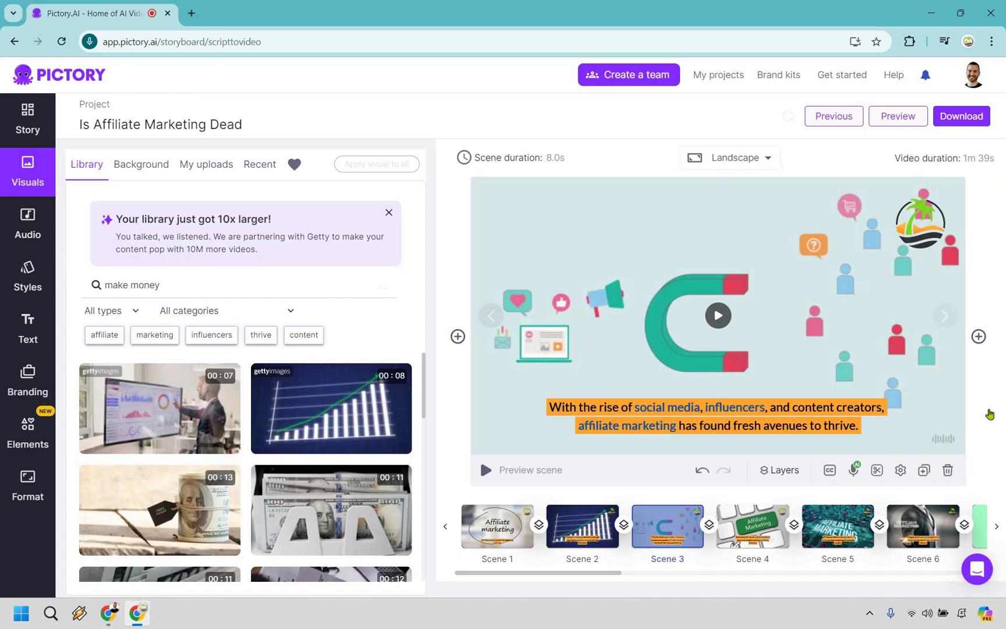
{"action": "left_click", "coordinate": [973, 75]}
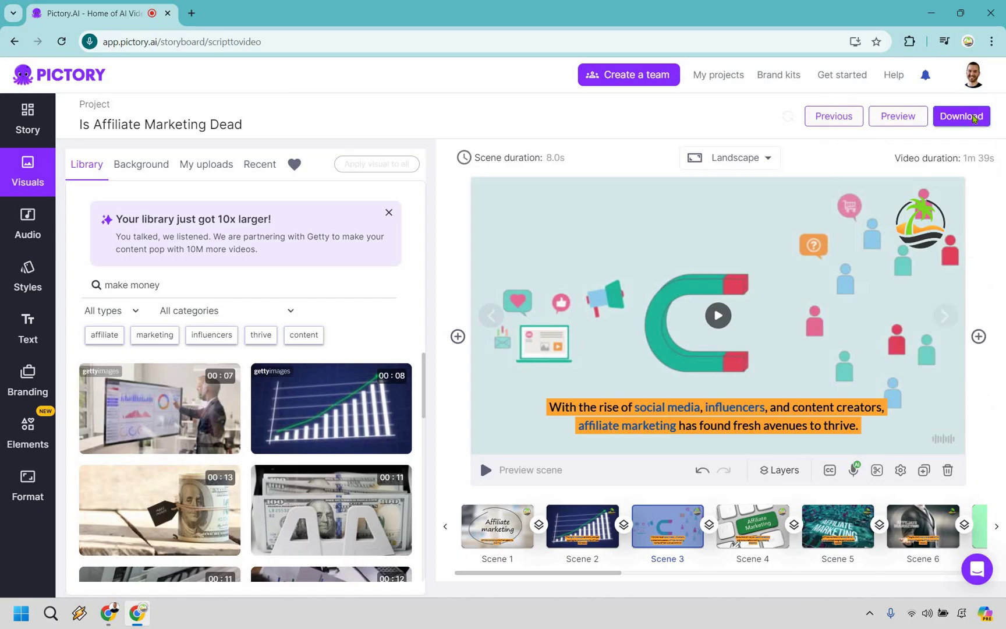